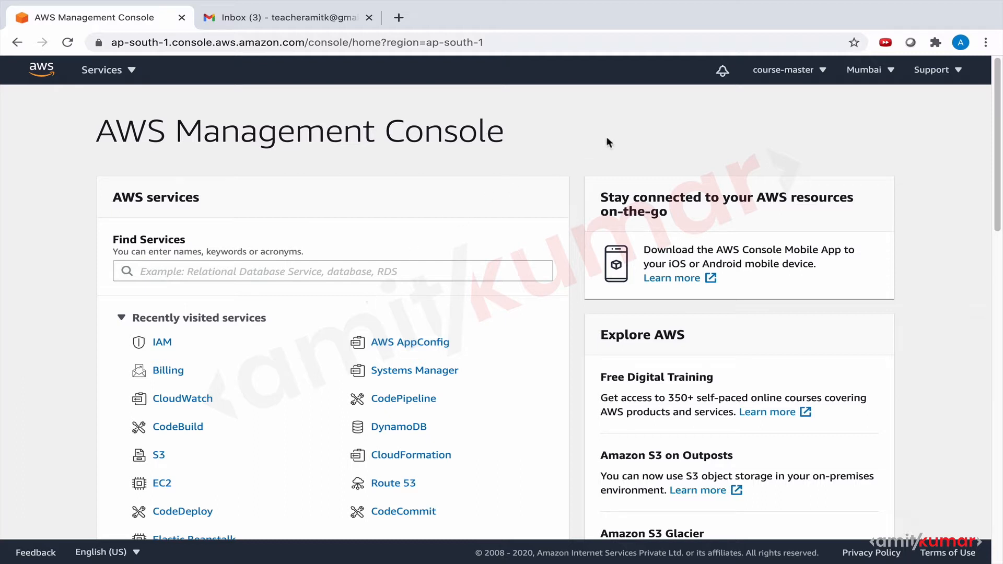
# Step: Open the billing preferences of the account from its billing dashboard
pyautogui.click(821, 71)
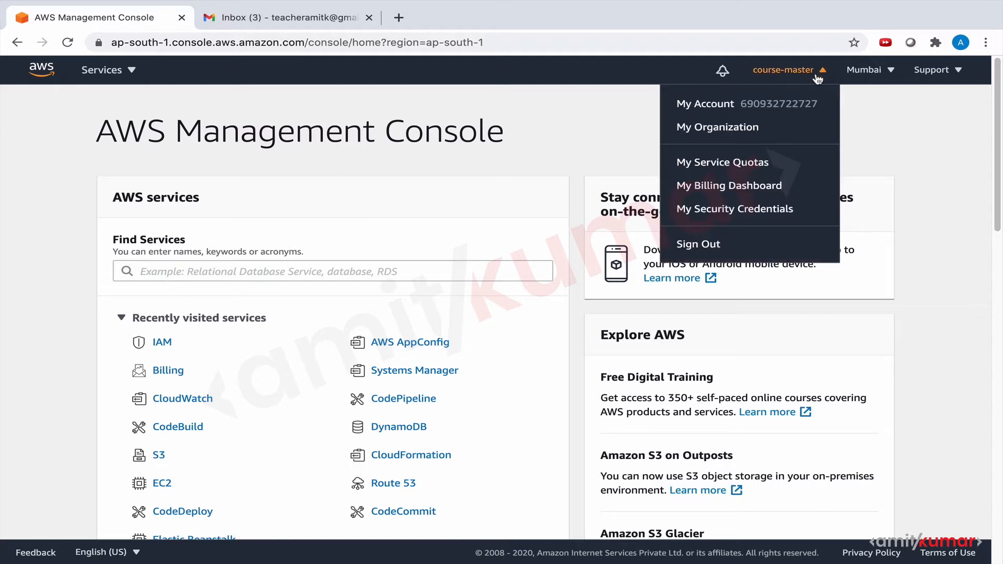
pyautogui.click(768, 185)
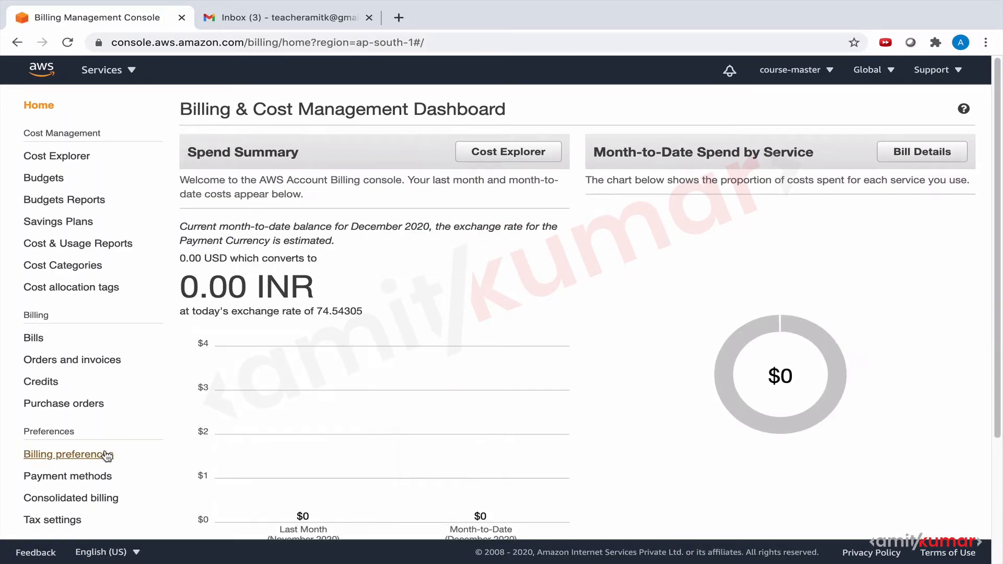
pyautogui.click(78, 454)
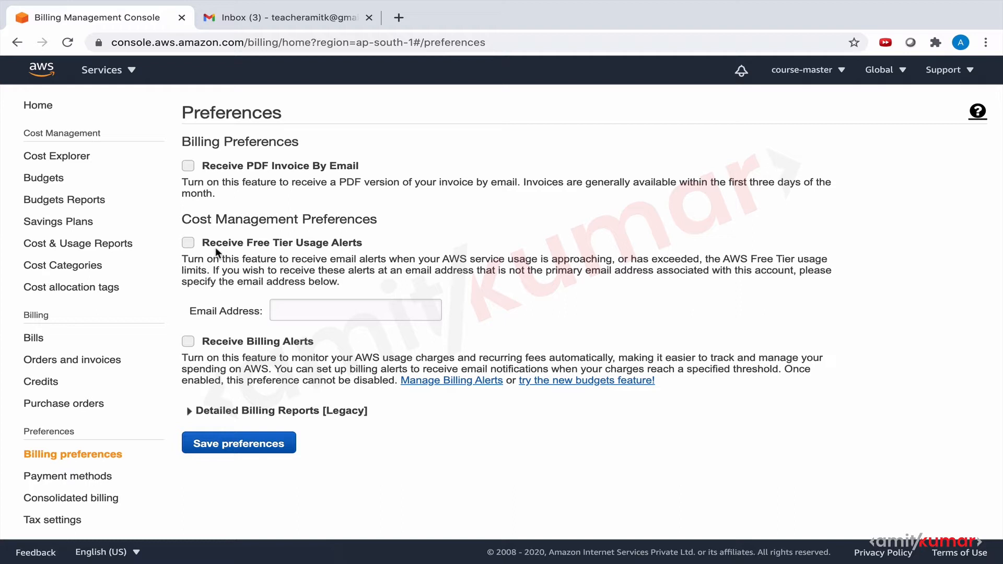
# Step: Enable Free Tier usage alerts with the recipient's email address, enable billing alerts, and save the preferences
pyautogui.click(188, 243)
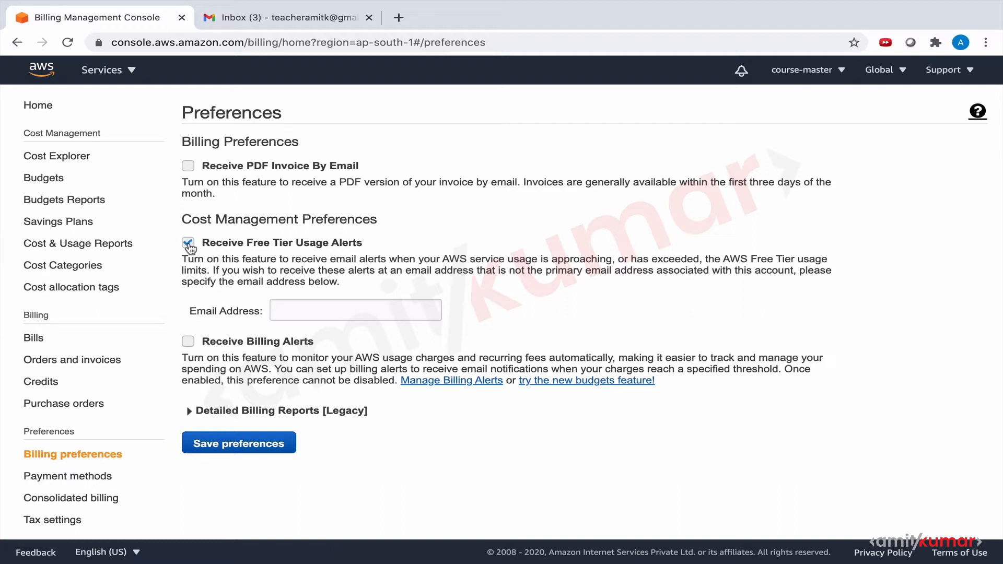
pyautogui.click(326, 313)
pyautogui.hotkey('ctrl', 'v')
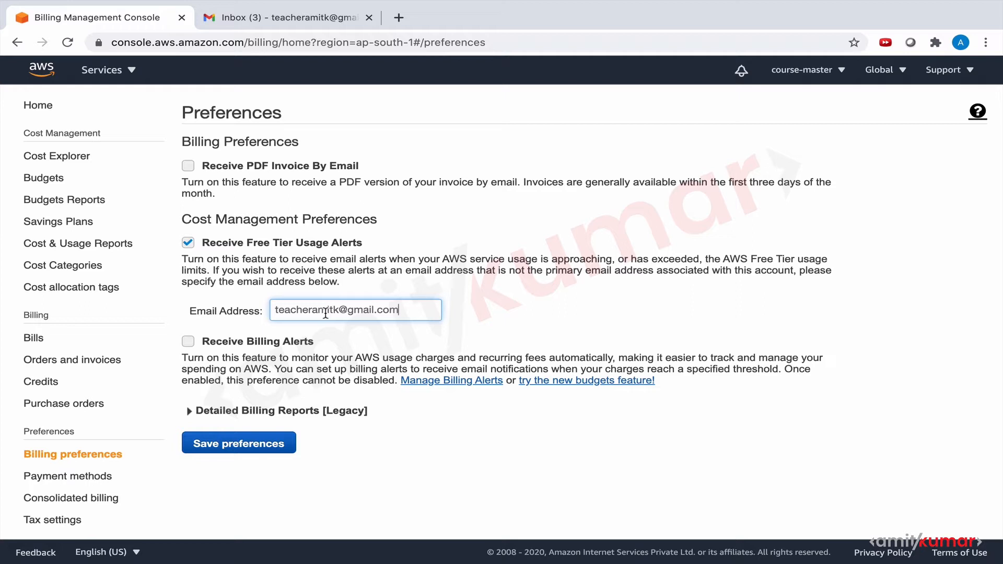
pyautogui.click(190, 342)
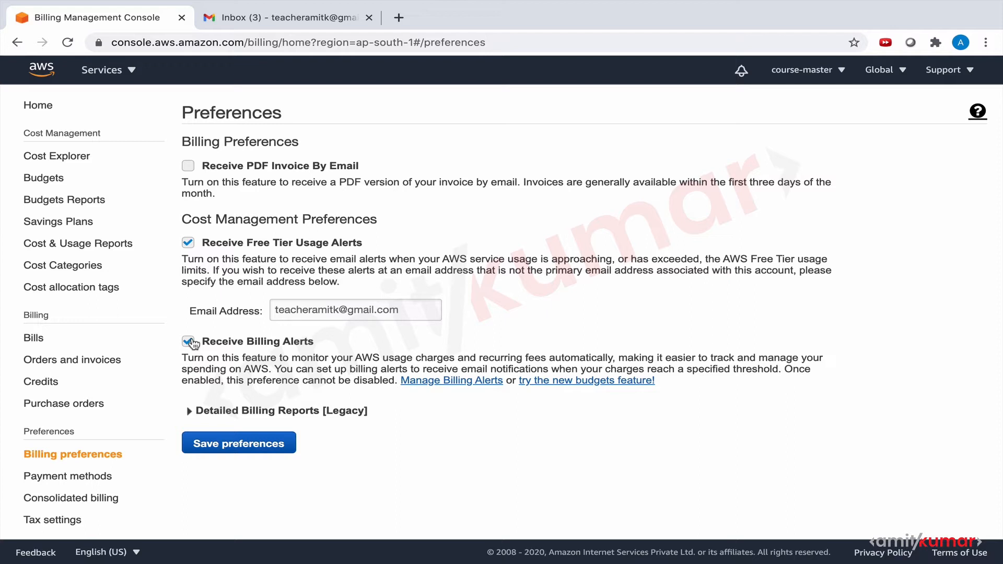
pyautogui.click(247, 444)
# Step: Open CloudWatch and switch the region to US East (N. Virginia) for access to billing alarms
pyautogui.click(132, 71)
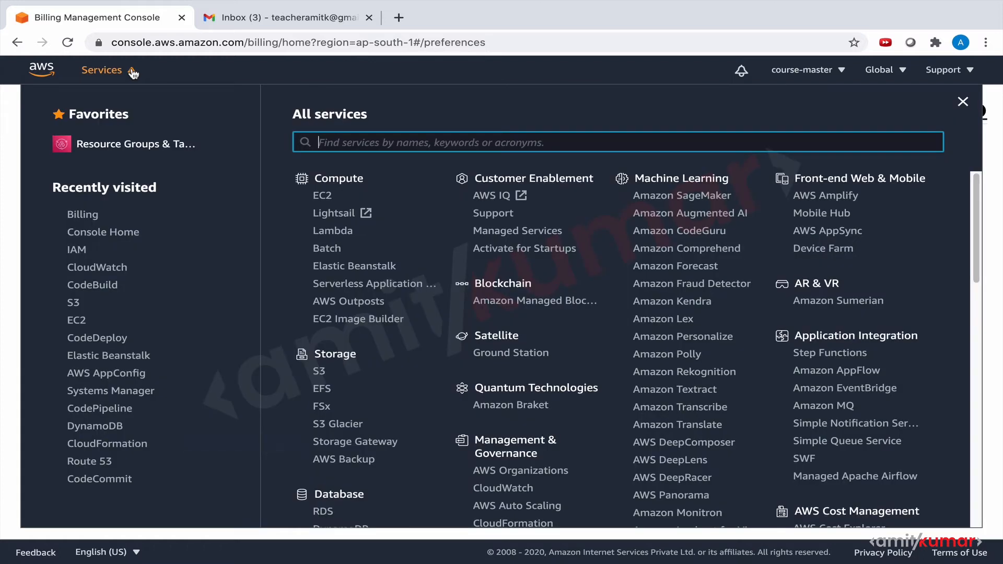
pyautogui.click(114, 268)
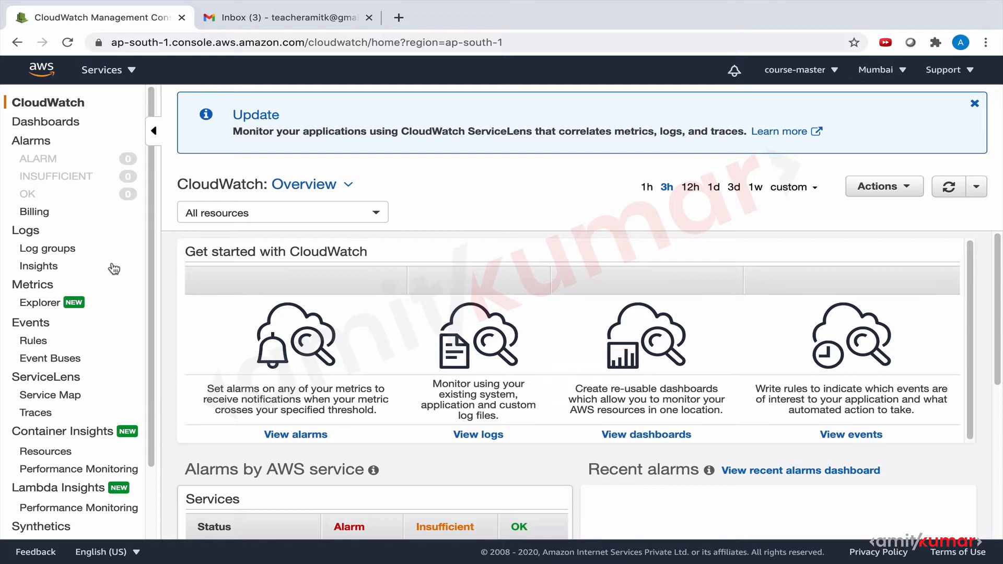
pyautogui.click(24, 212)
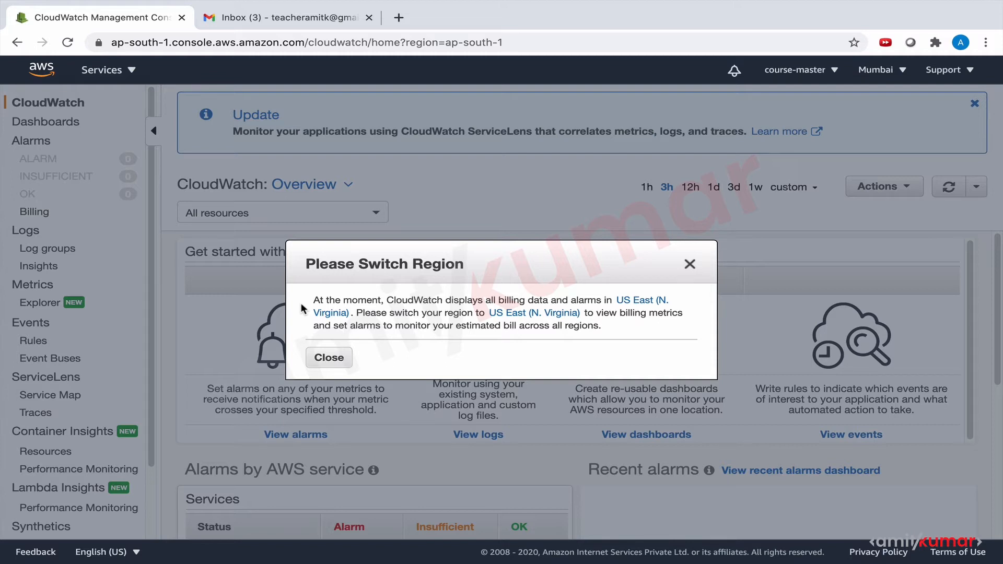
pyautogui.click(690, 264)
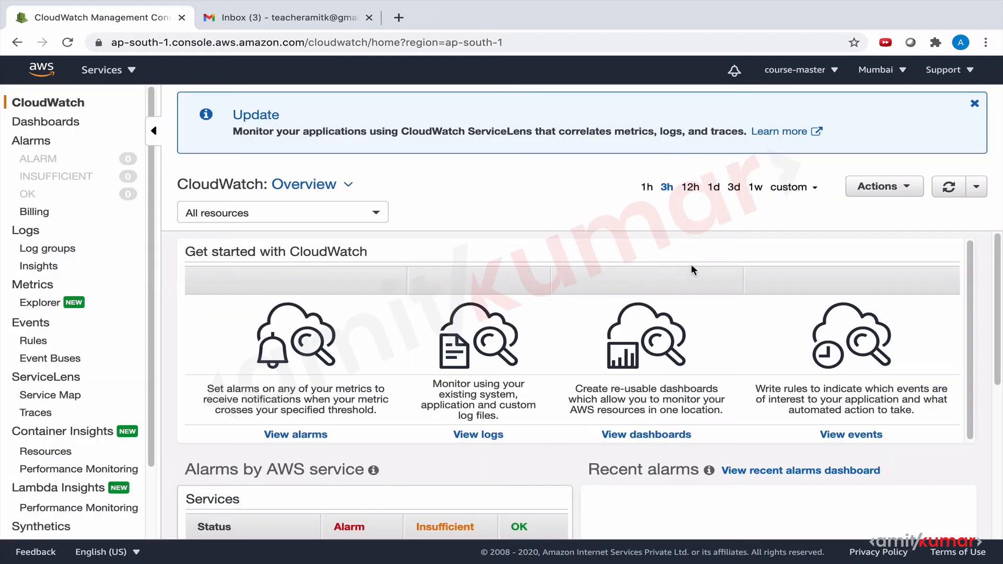
pyautogui.click(900, 75)
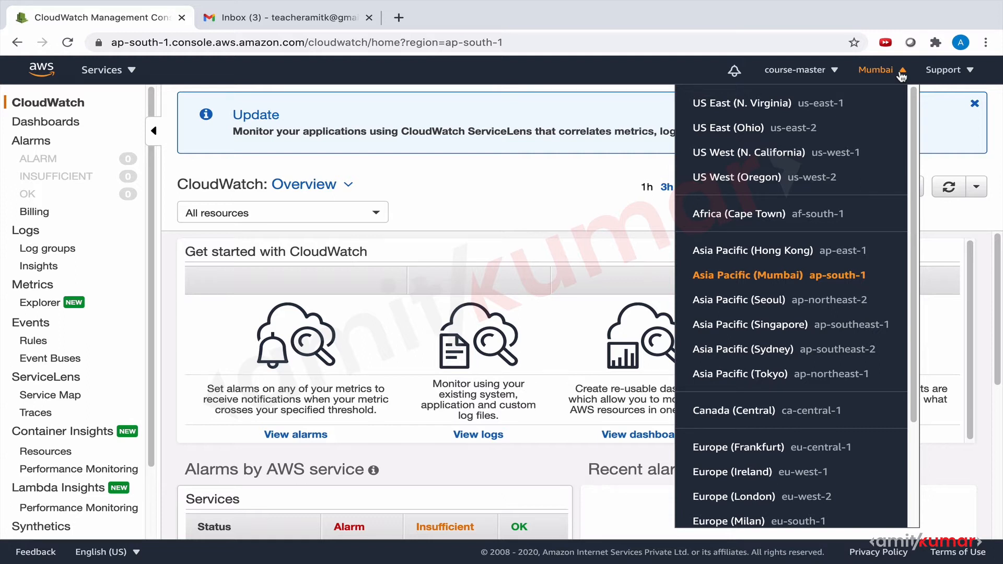
pyautogui.click(762, 107)
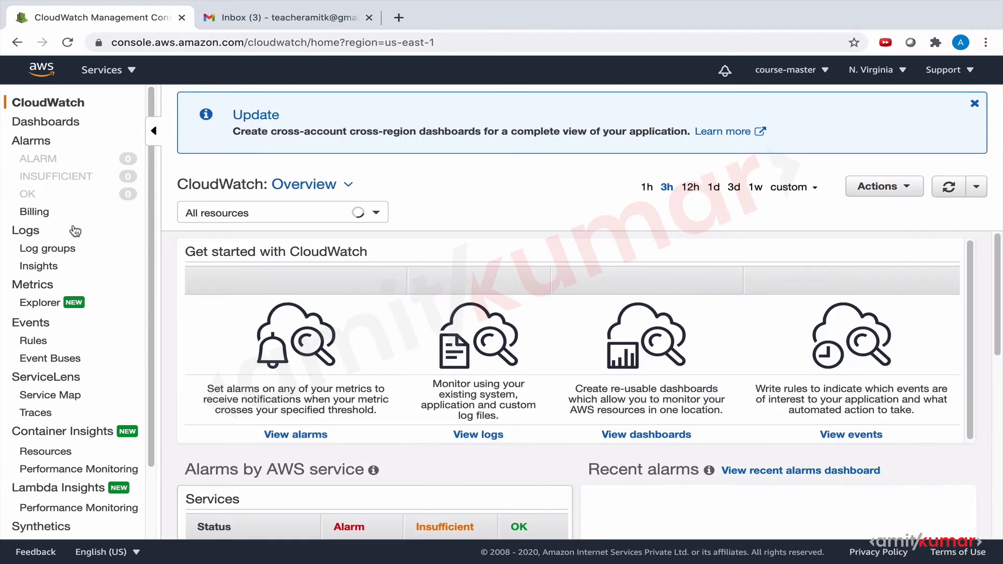
# Step: Start a new billing alarm with a static threshold of EstimatedCharges greater than 5 USD and continue to the actions
pyautogui.click(36, 213)
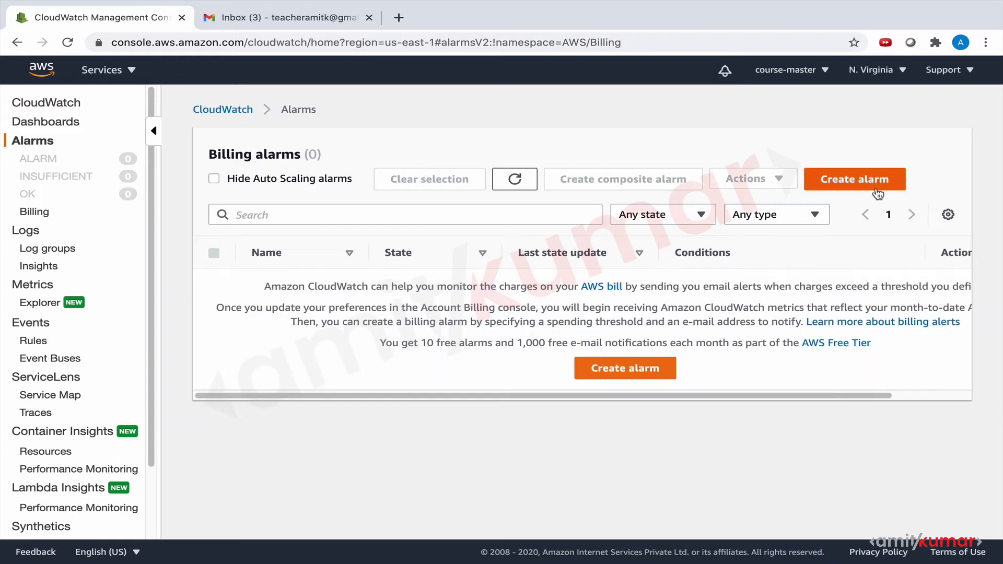
pyautogui.click(620, 372)
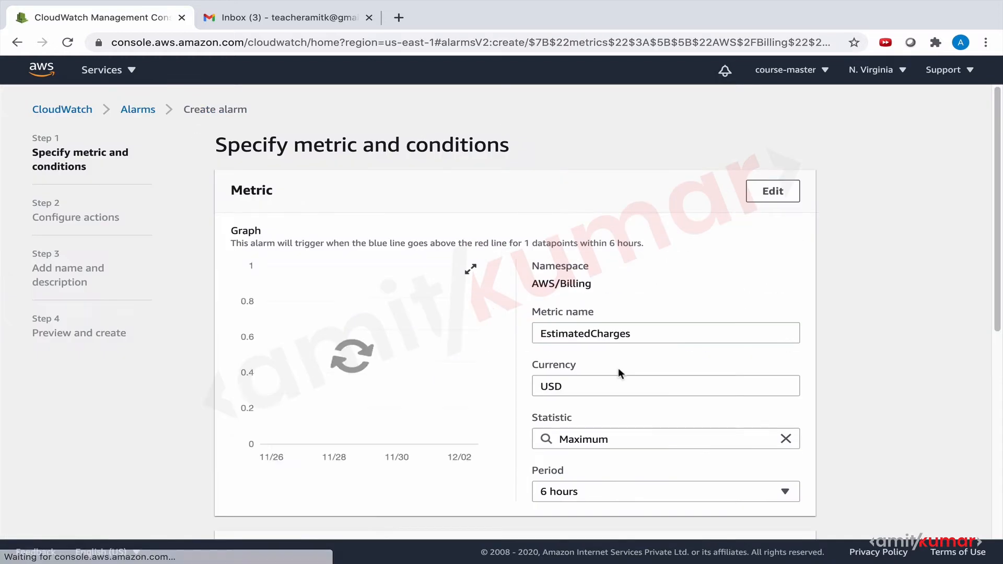
pyautogui.scroll(-3, 619, 369)
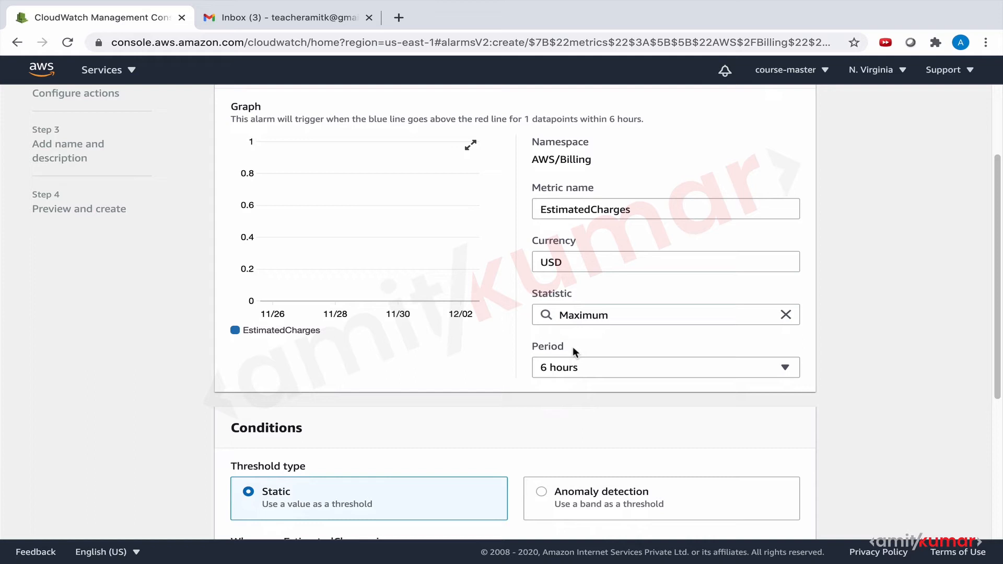
pyautogui.scroll(-5, 572, 346)
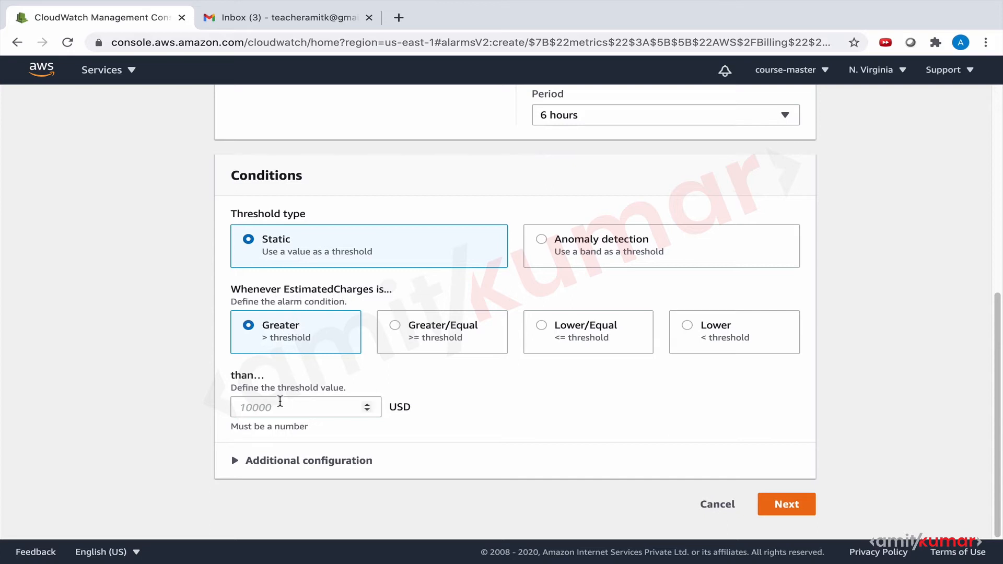
pyautogui.click(277, 406)
pyautogui.write('5')
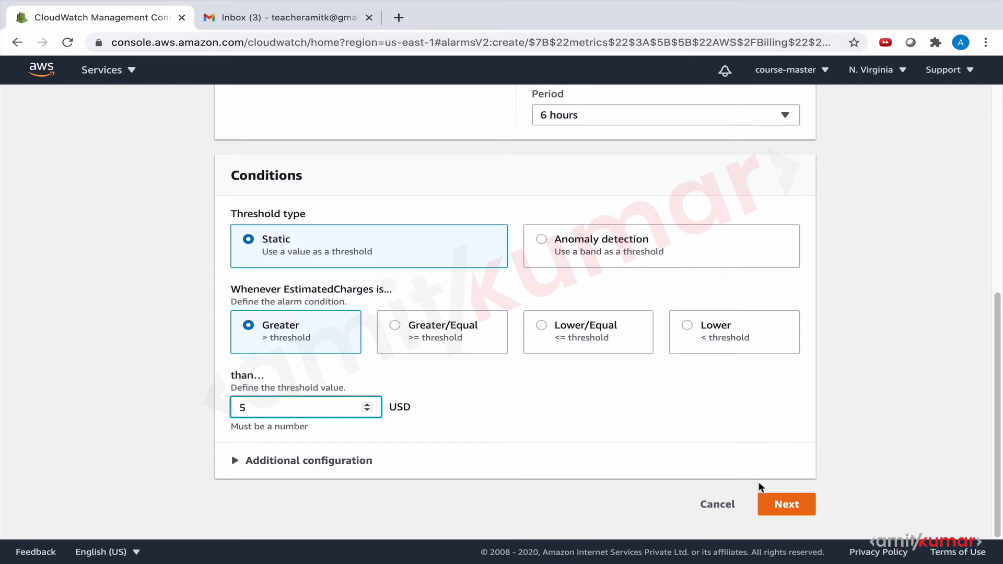
pyautogui.click(781, 505)
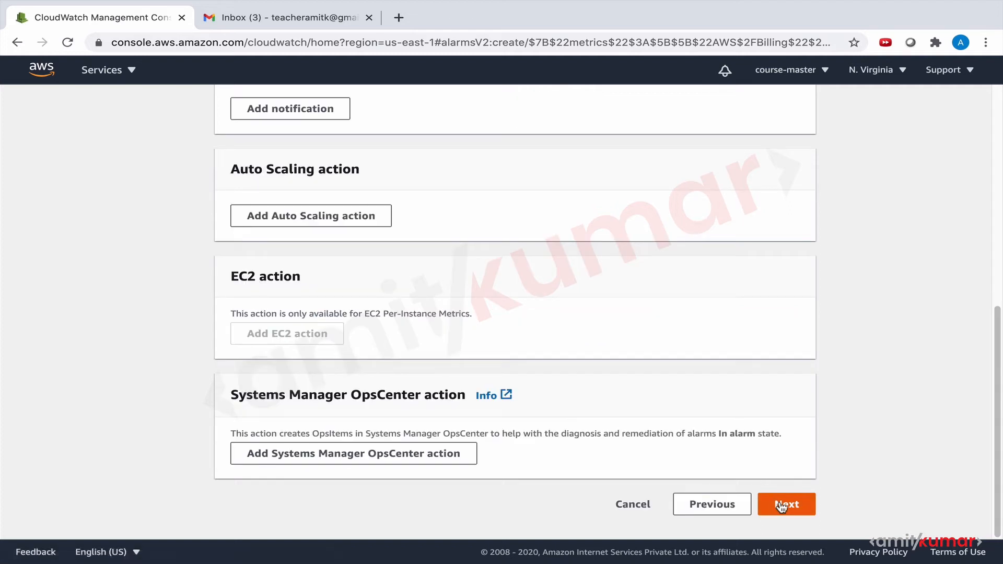
# Step: Create a new SNS topic named Default_CloudWatch_Alarms_Topic for the alarm notification, with the recipient's email address as endpoint
pyautogui.scroll(10, 723, 313)
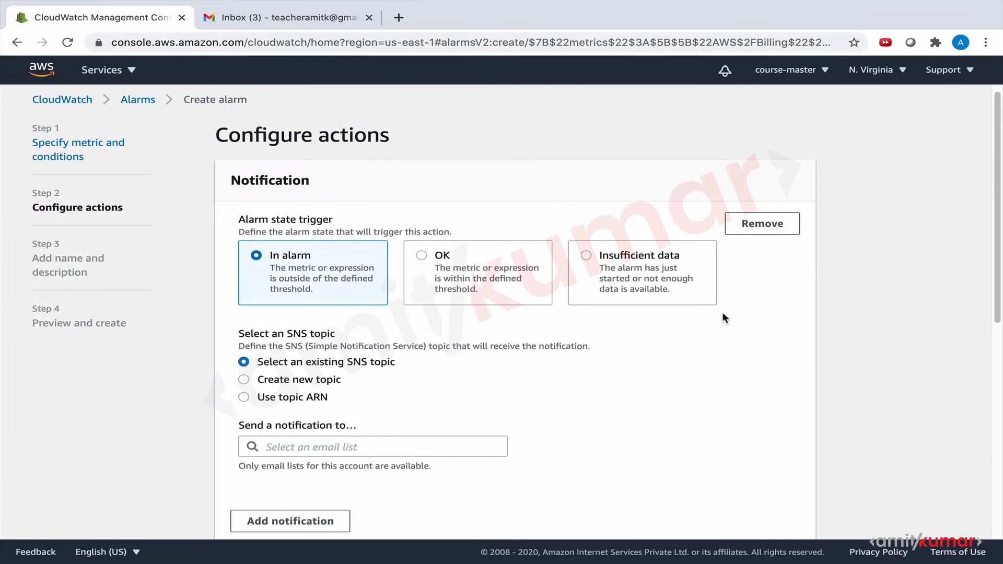
pyautogui.scroll(-8, 723, 317)
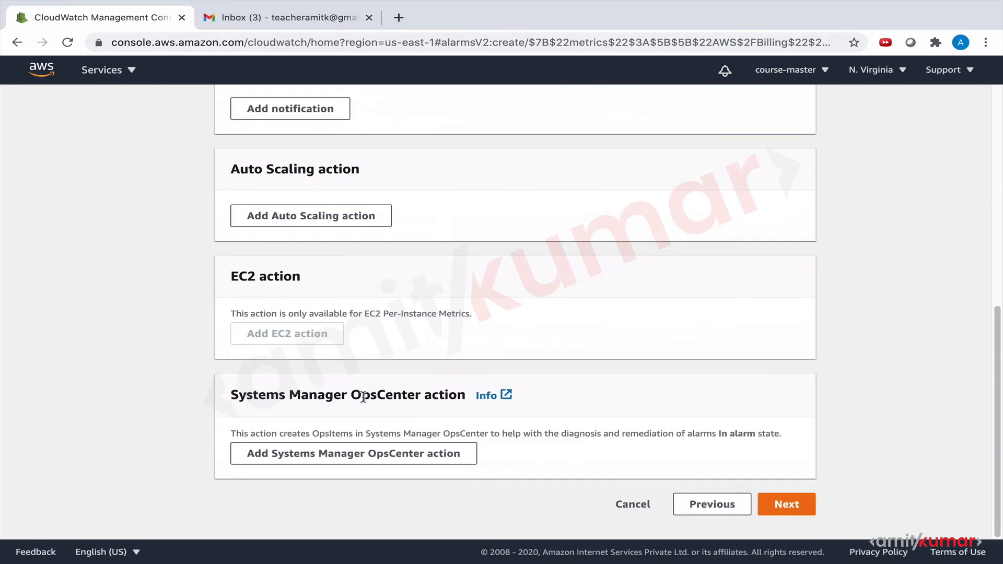
pyautogui.scroll(10, 363, 397)
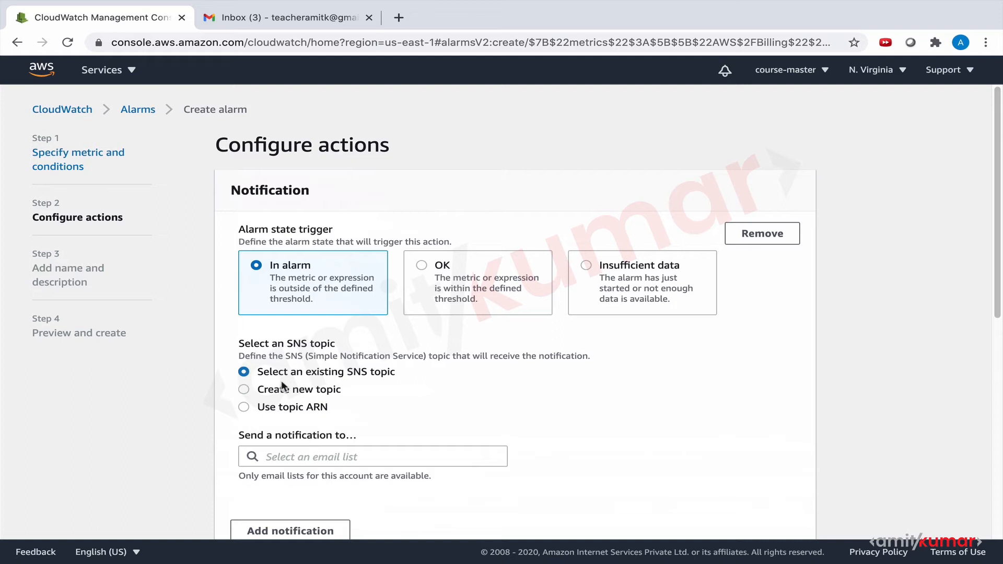
pyautogui.scroll(-1, 281, 383)
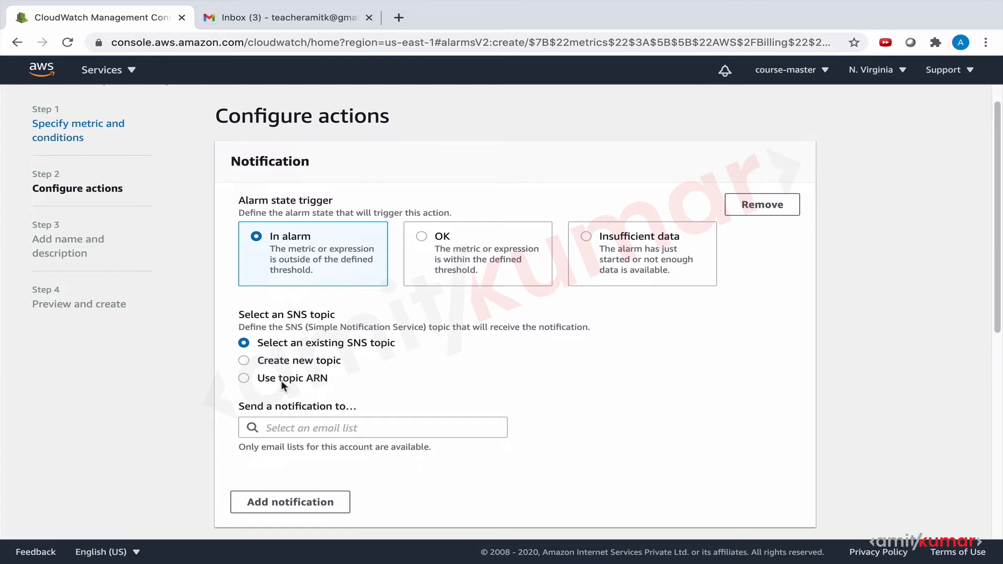
pyautogui.click(243, 361)
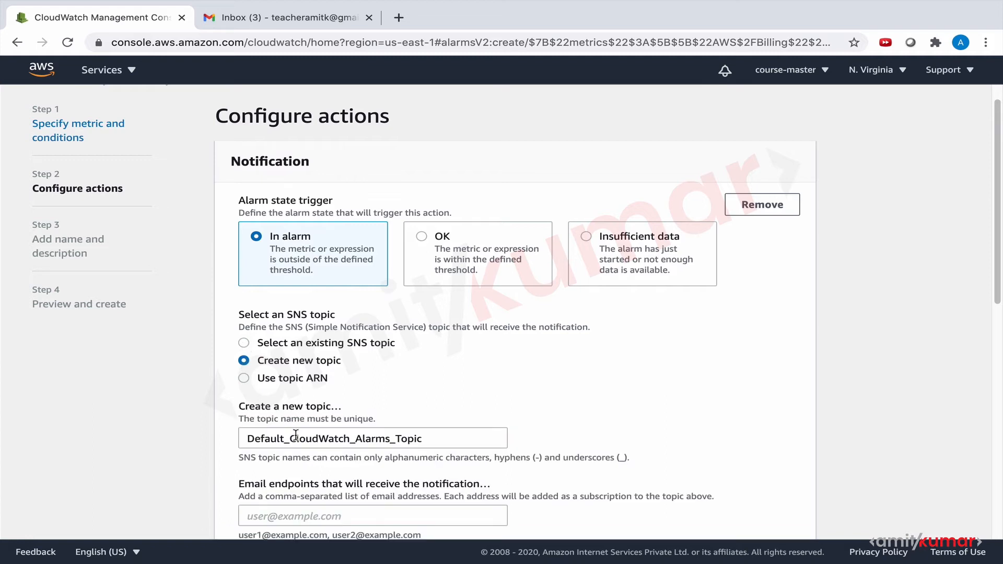
pyautogui.scroll(-3, 295, 435)
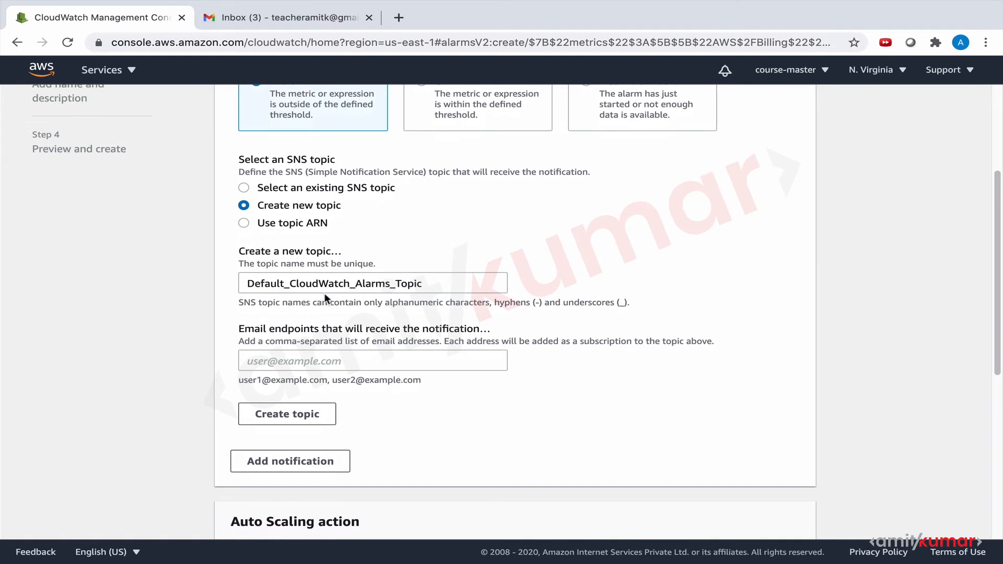
pyautogui.click(306, 362)
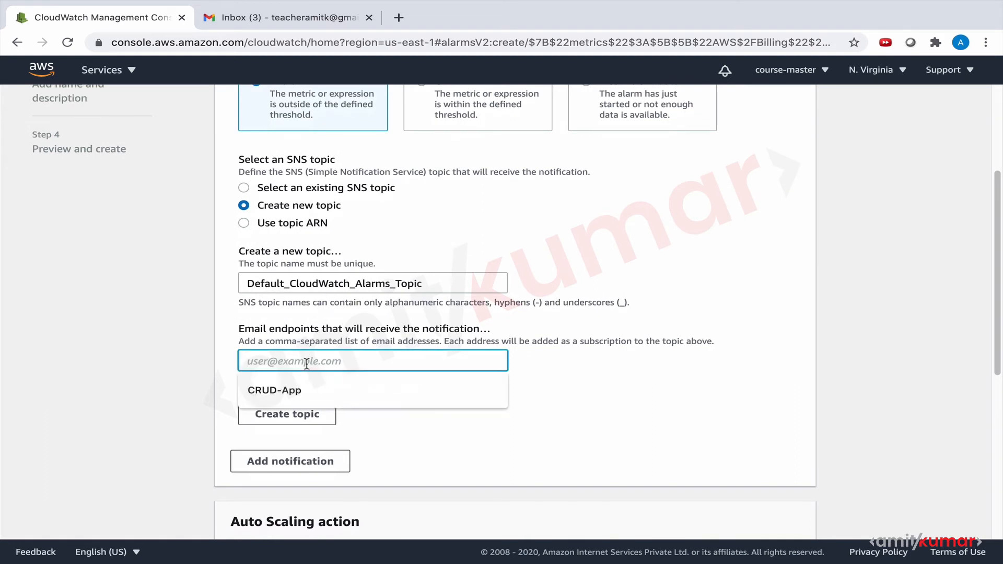
pyautogui.hotkey('ctrl', 'v')
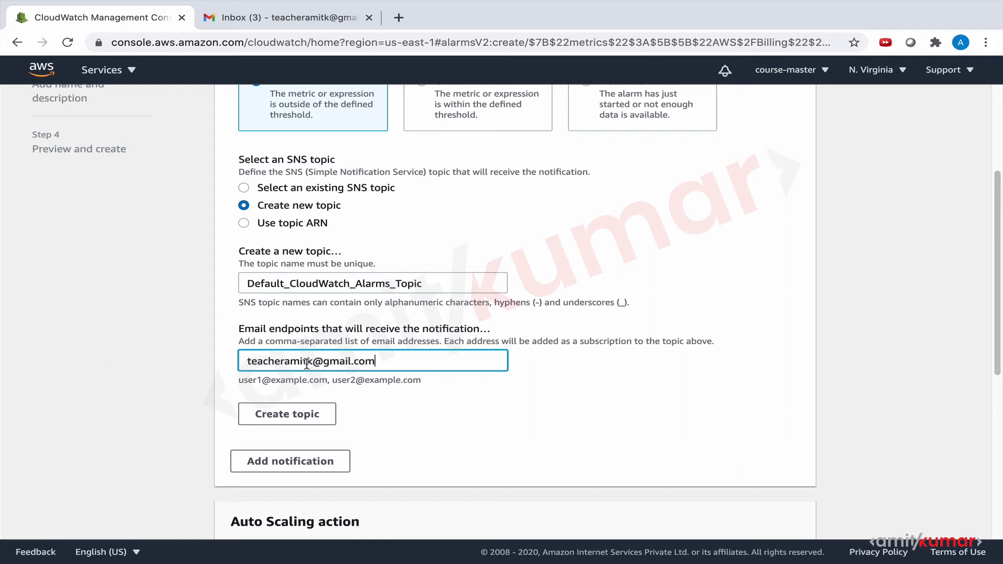
pyautogui.click(290, 414)
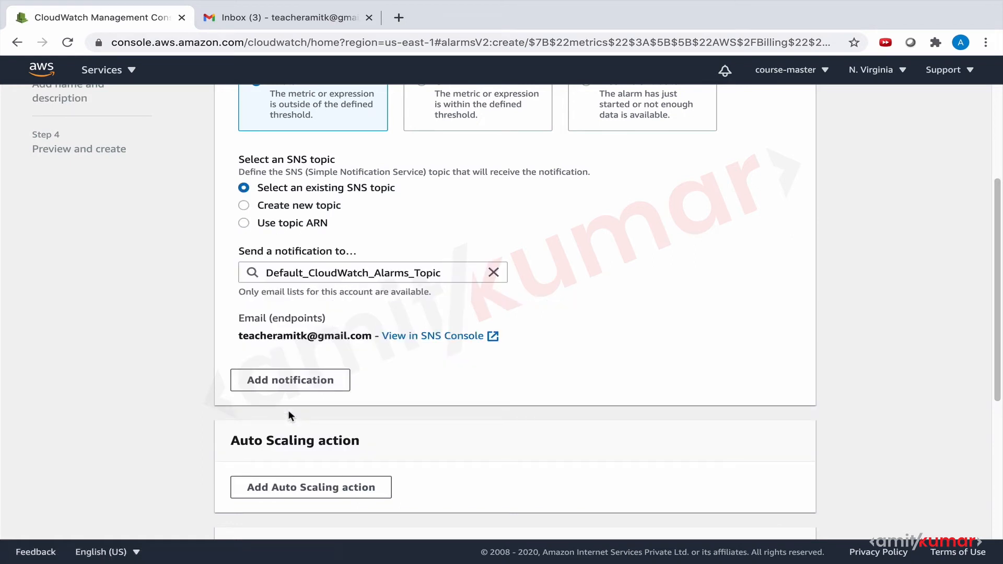
# Step: Accept the topic notification as the alarm's only action and continue to the name and description
pyautogui.scroll(-5, 289, 410)
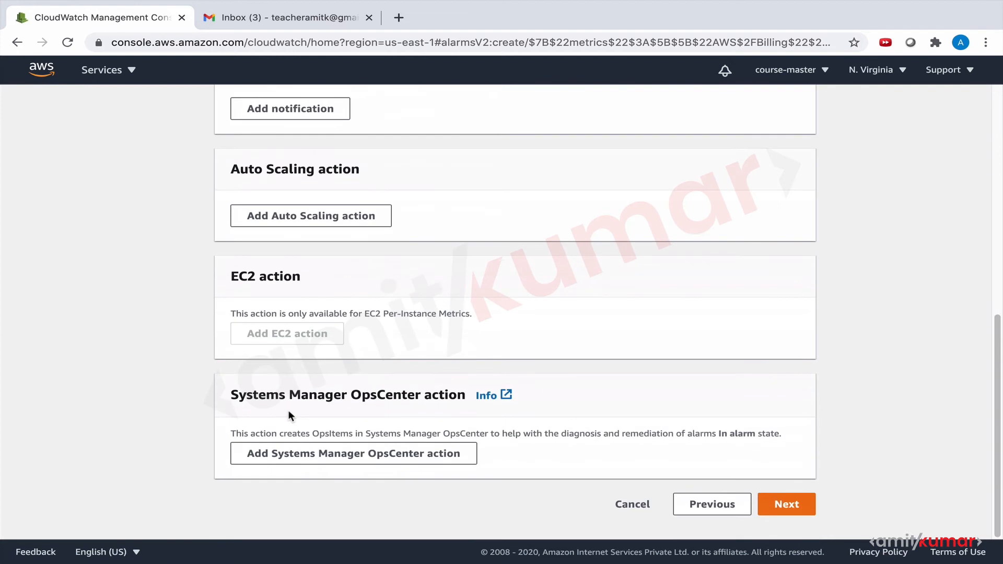
pyautogui.scroll(6, 289, 413)
pyautogui.scroll(-4, 288, 409)
pyautogui.scroll(-2, 338, 371)
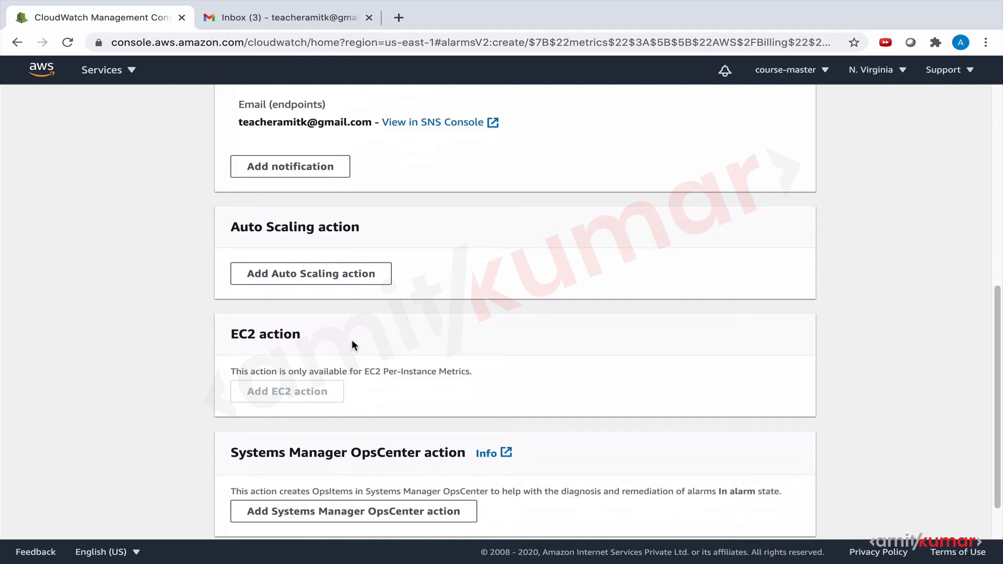
pyautogui.scroll(-1, 352, 344)
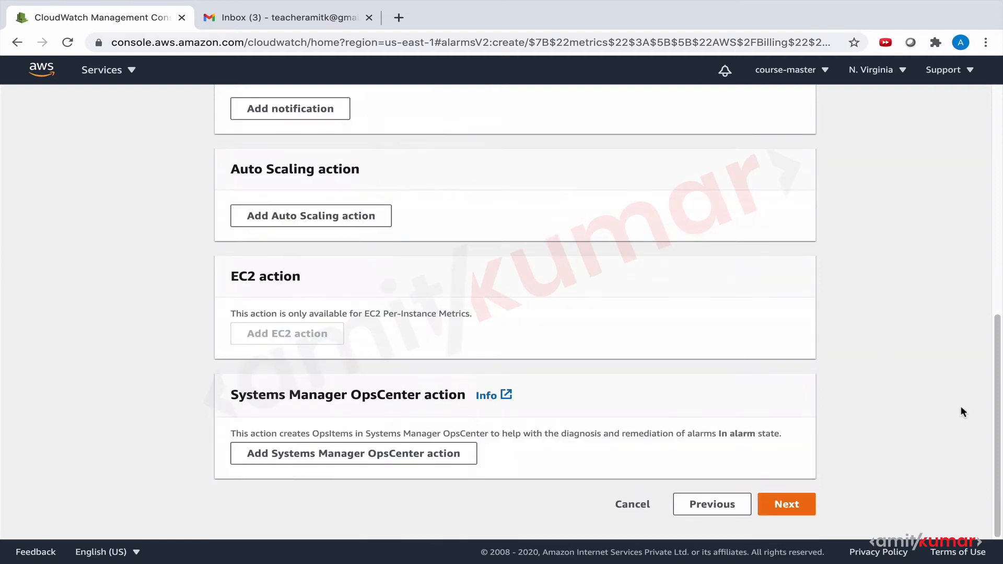
pyautogui.click(811, 499)
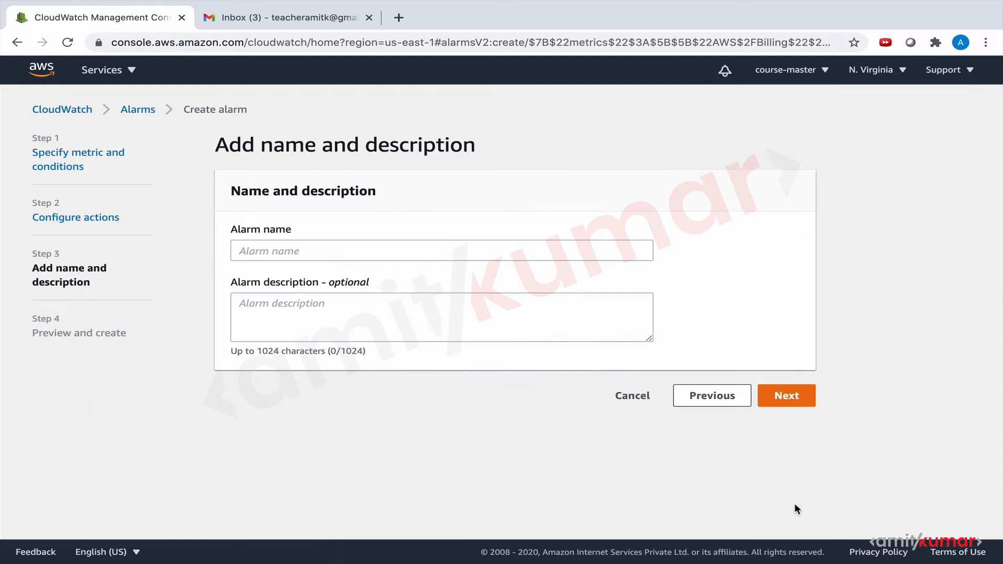
# Step: Name the alarm "MyBilling Alarm" without a description and review its conditions and actions in the preview
pyautogui.click(554, 245)
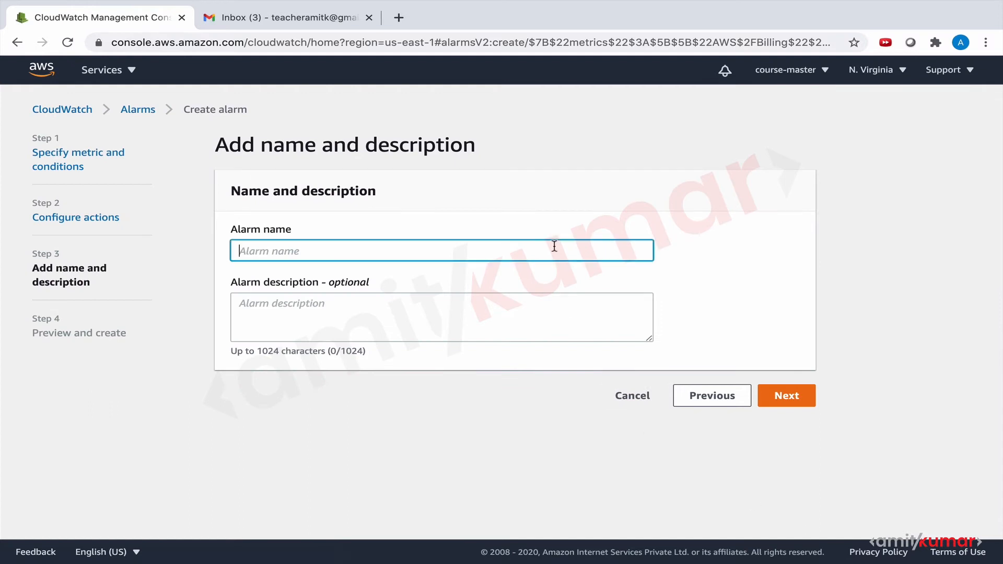
pyautogui.write('MyBilling Alarm')
pyautogui.click(788, 407)
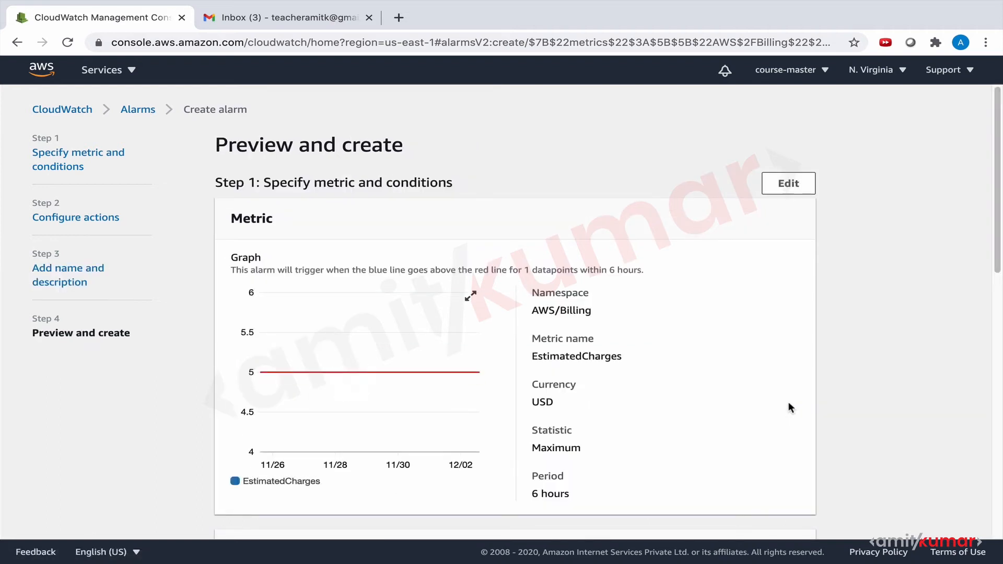
pyautogui.scroll(-10, 789, 407)
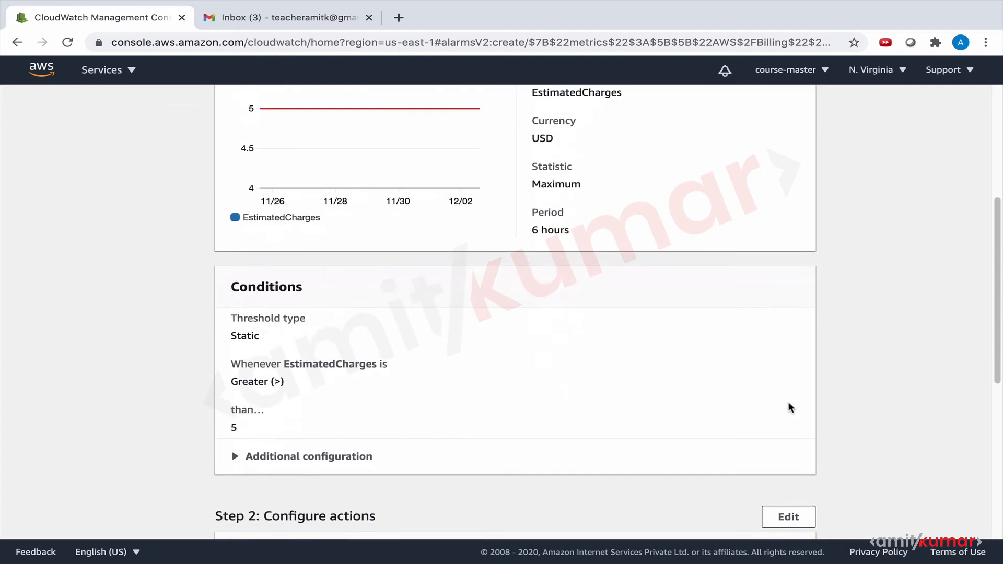
pyautogui.scroll(5, 788, 407)
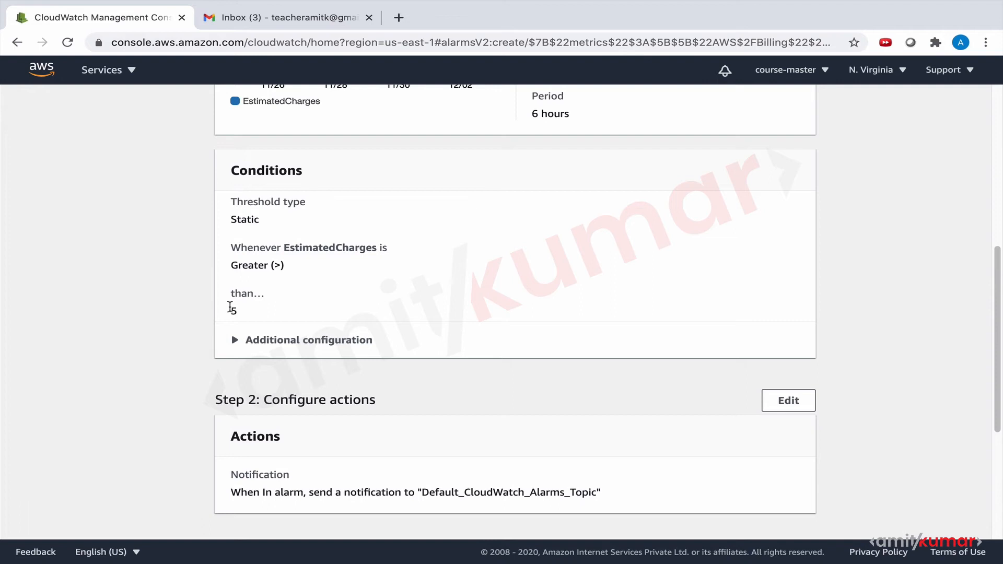
# Step: Review the notification action and name in the alarm summary and create the billing alarm
pyautogui.scroll(-5, 229, 308)
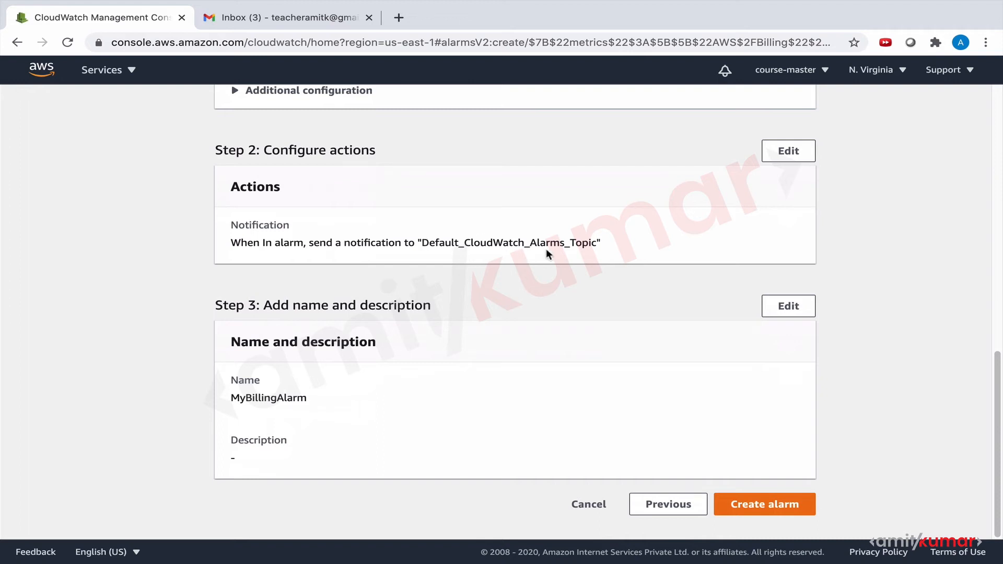
pyautogui.click(773, 504)
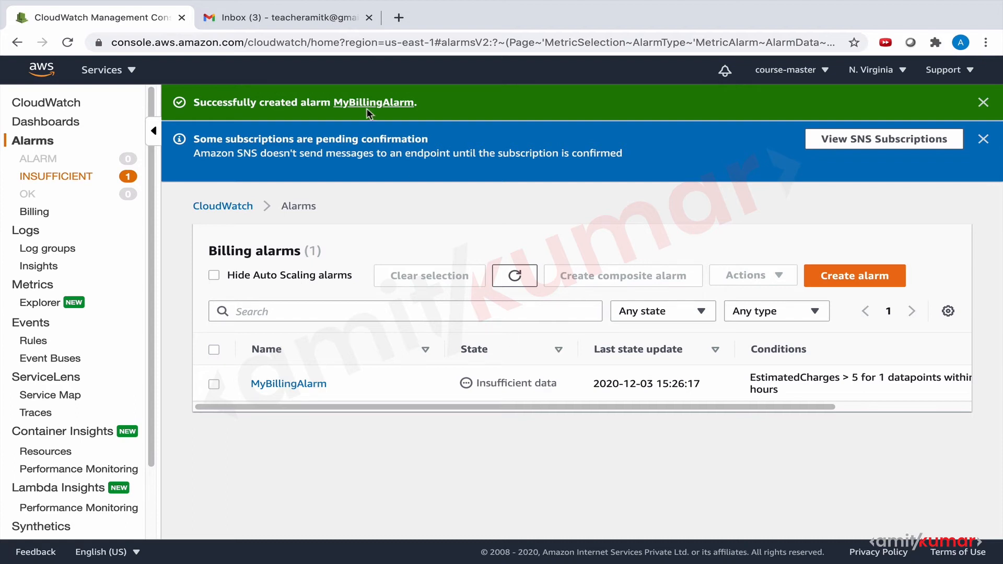
# Step: Switch to Gmail, confirm the SNS subscription from the AWS Notifications email and close the confirmation page
pyautogui.click(271, 20)
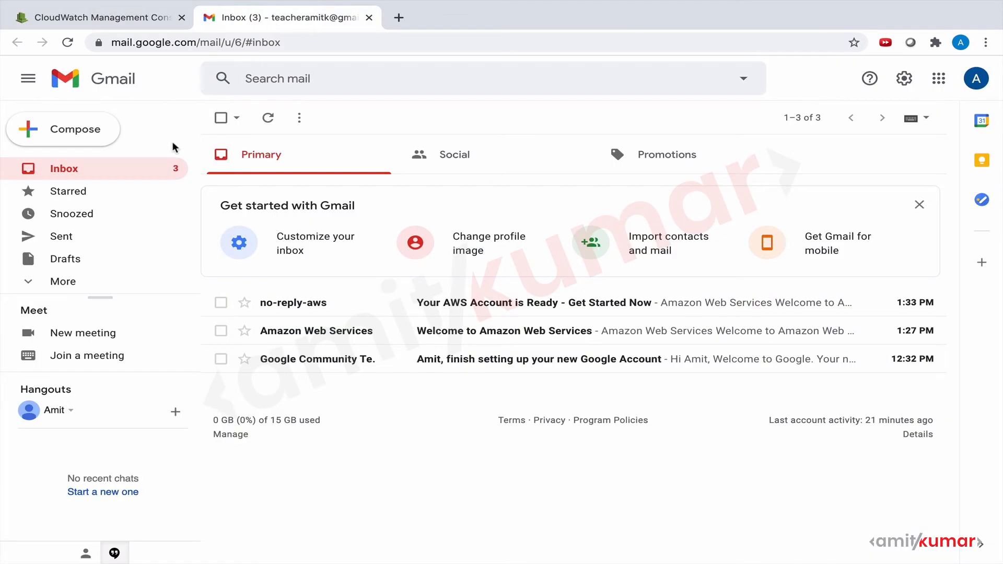
pyautogui.click(69, 173)
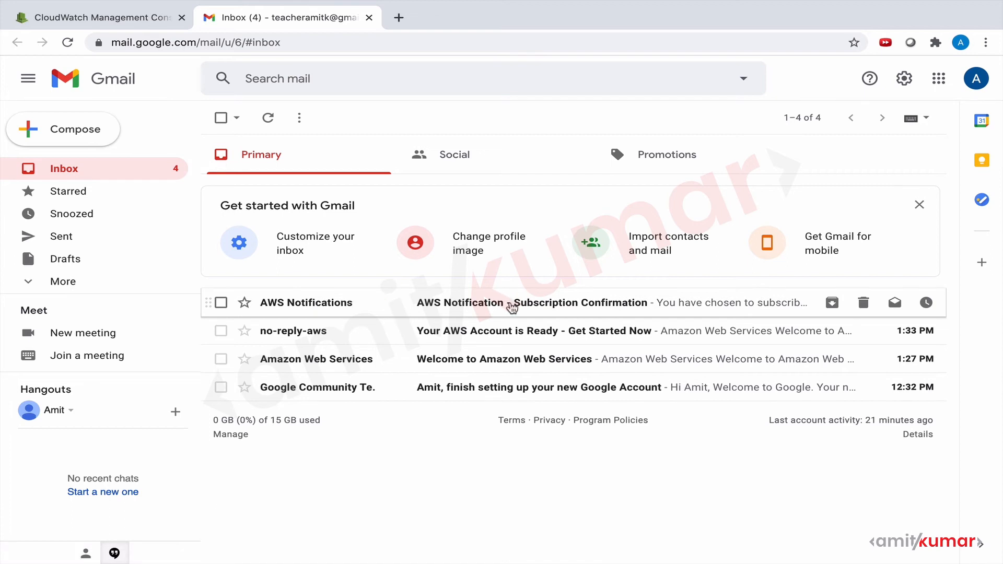
pyautogui.click(511, 307)
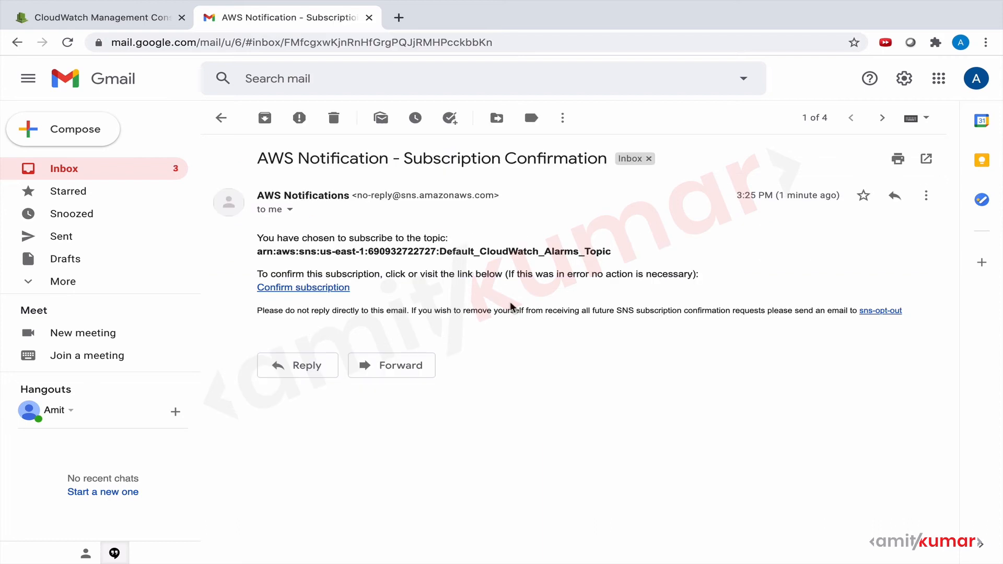
pyautogui.click(300, 287)
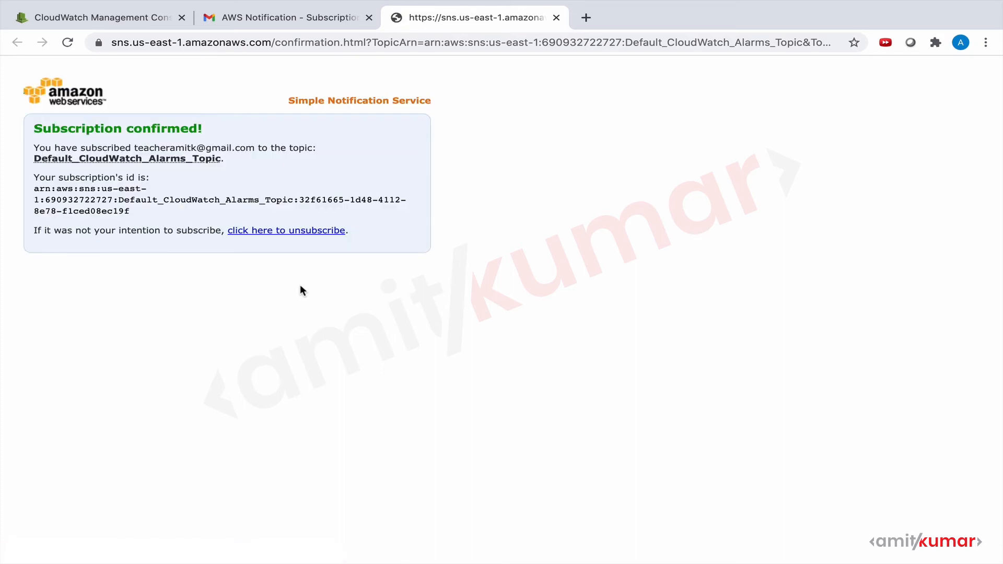
pyautogui.click(556, 18)
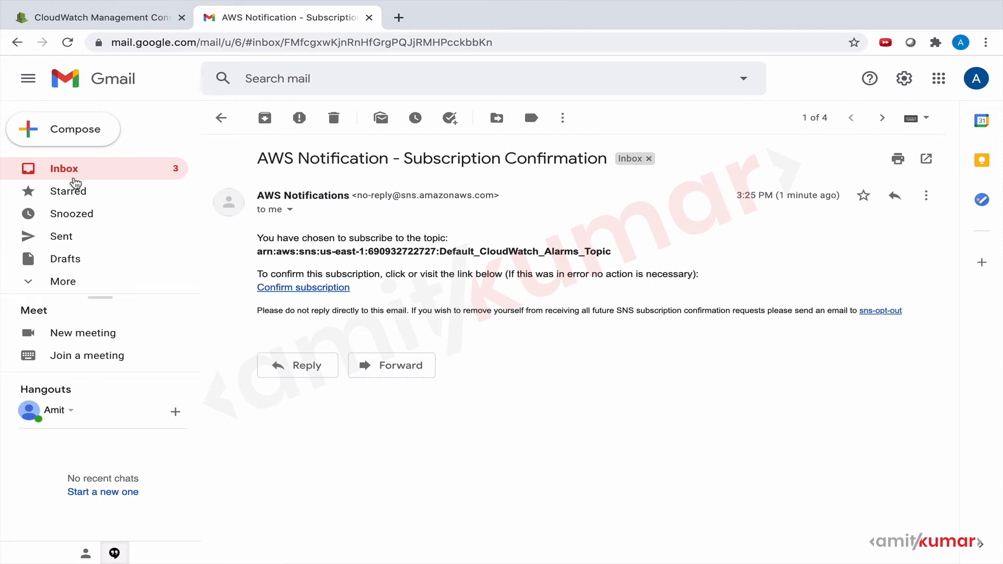
# Step: Go back to the Gmail inbox, switch to the CloudWatch console and refresh the billing alarms list
pyautogui.click(65, 177)
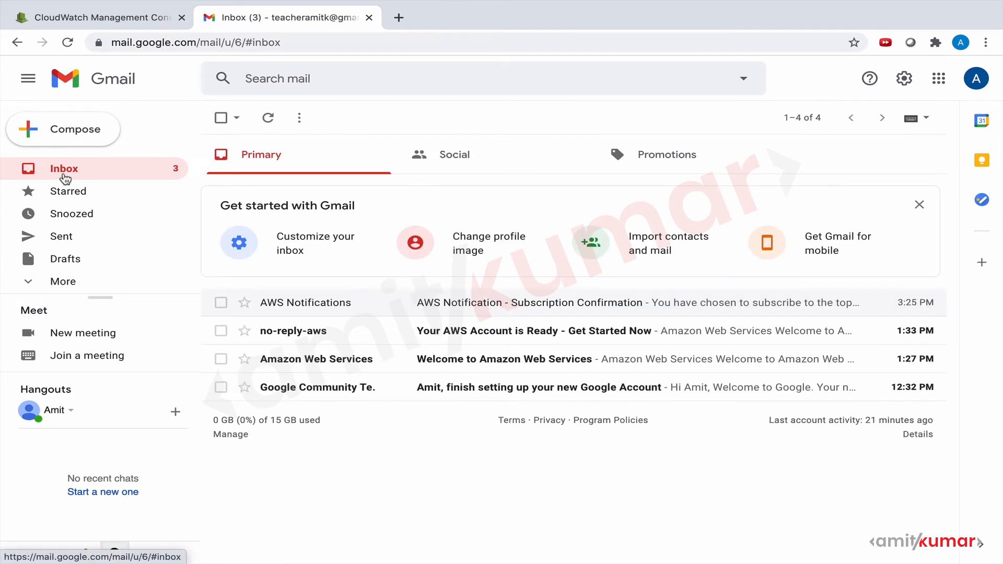
pyautogui.click(107, 17)
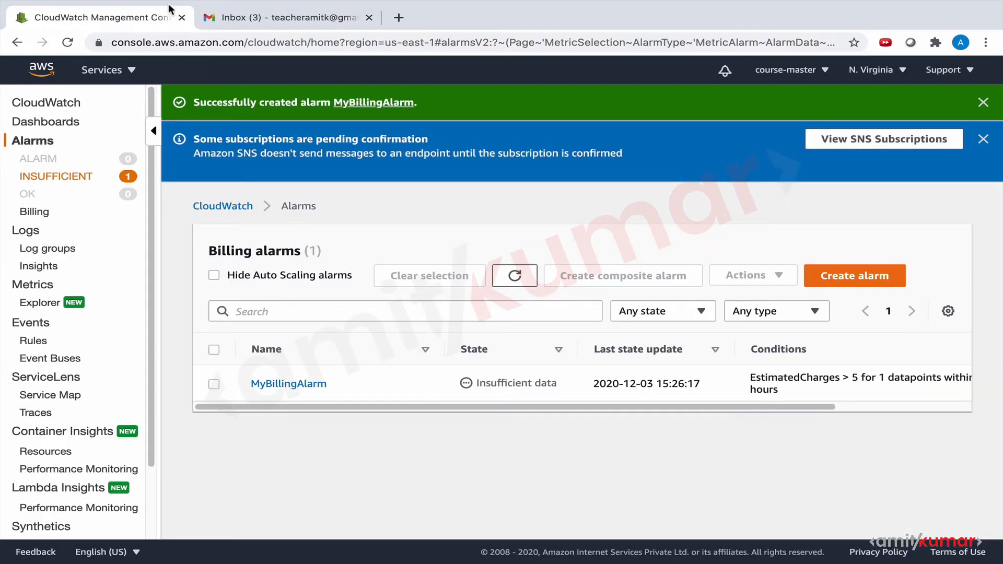
pyautogui.click(516, 278)
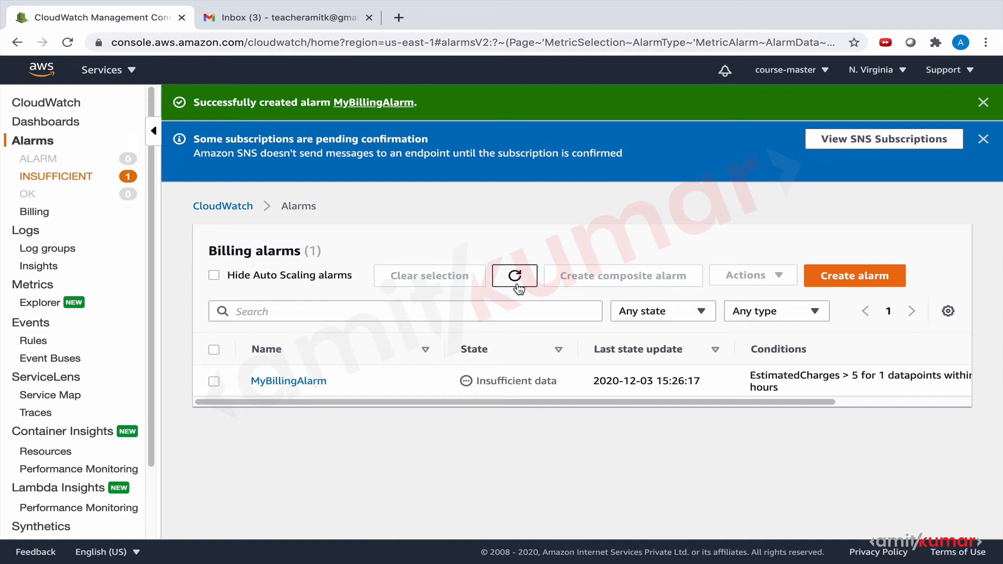
# Step: Open the IAM service's user list and start adding a new user
pyautogui.moveTo(180, 1)
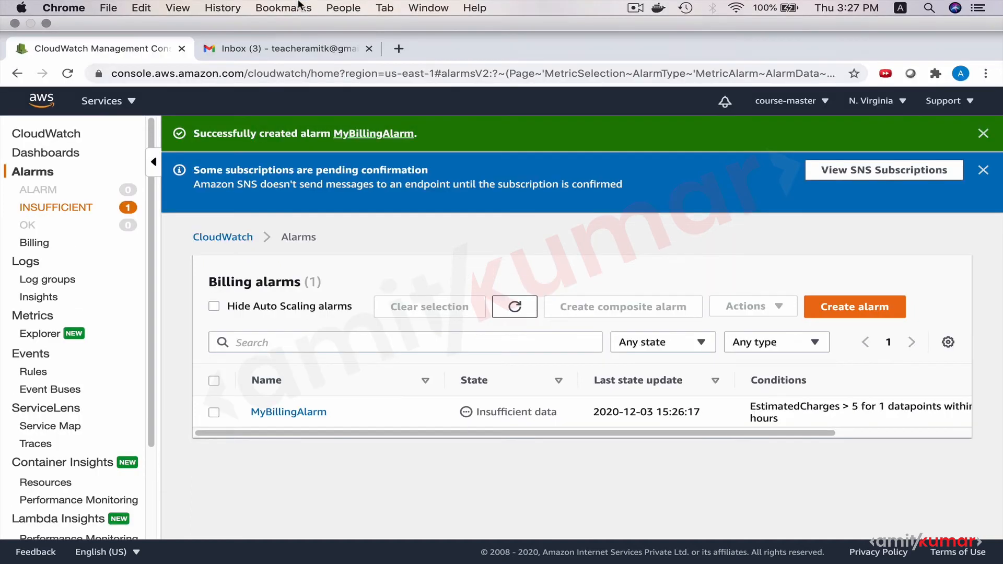
pyautogui.click(134, 105)
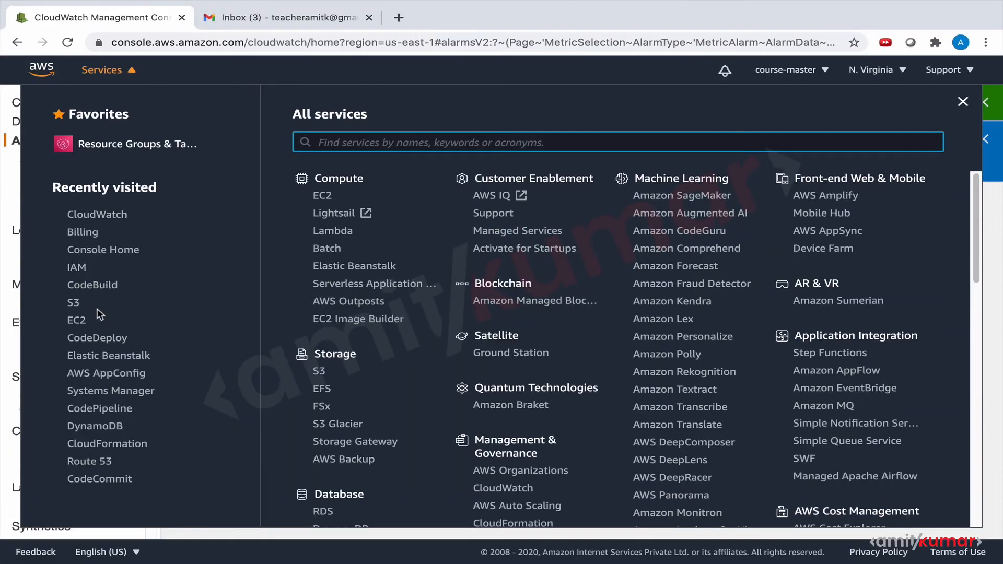
pyautogui.click(77, 268)
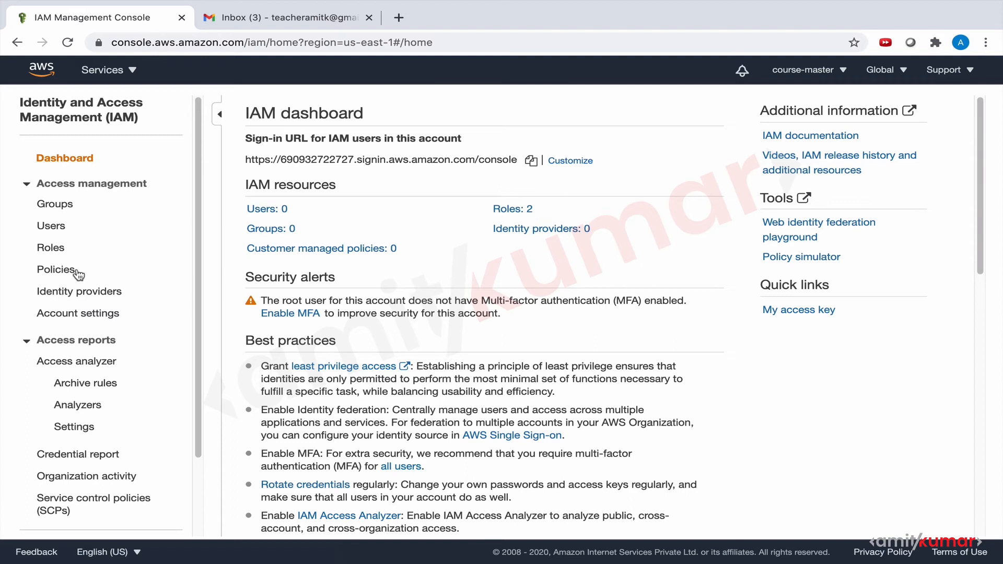
pyautogui.click(52, 228)
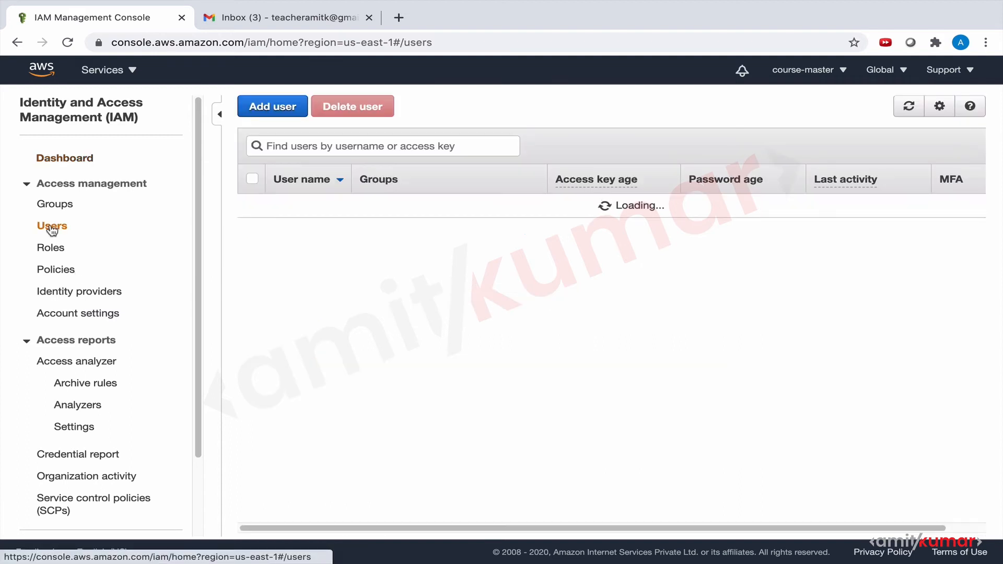
pyautogui.click(276, 106)
# Step: Enter the user's name, enable Programmatic access and AWS Management Console access with an autogenerated password, and continue to the permissions
pyautogui.click(364, 211)
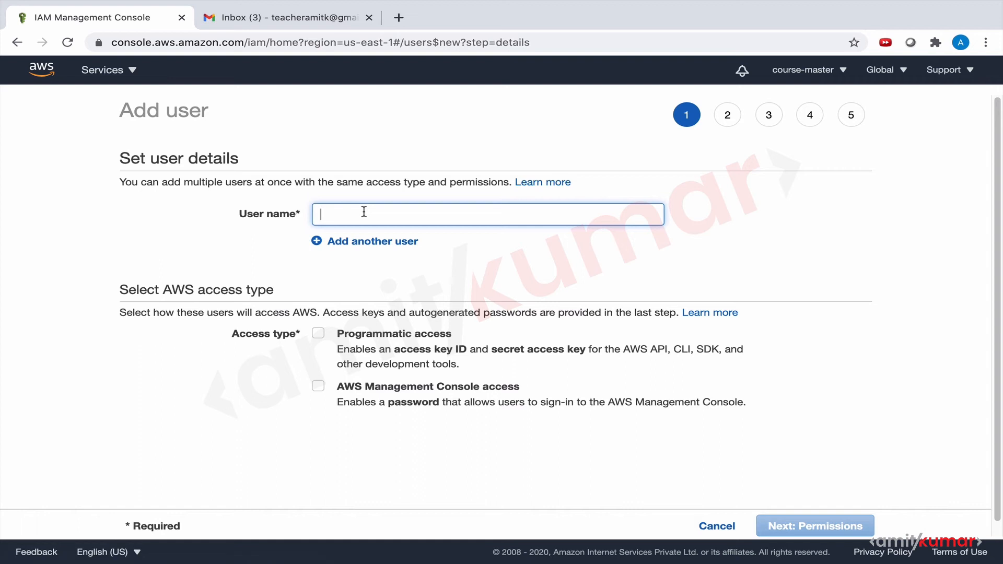
pyautogui.write('amit')
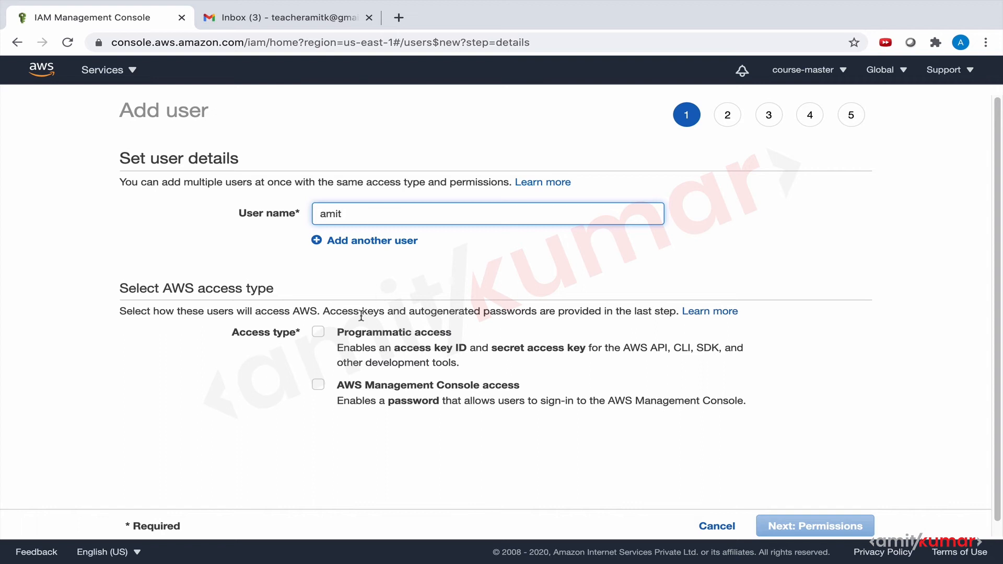
pyautogui.click(318, 333)
pyautogui.click(318, 385)
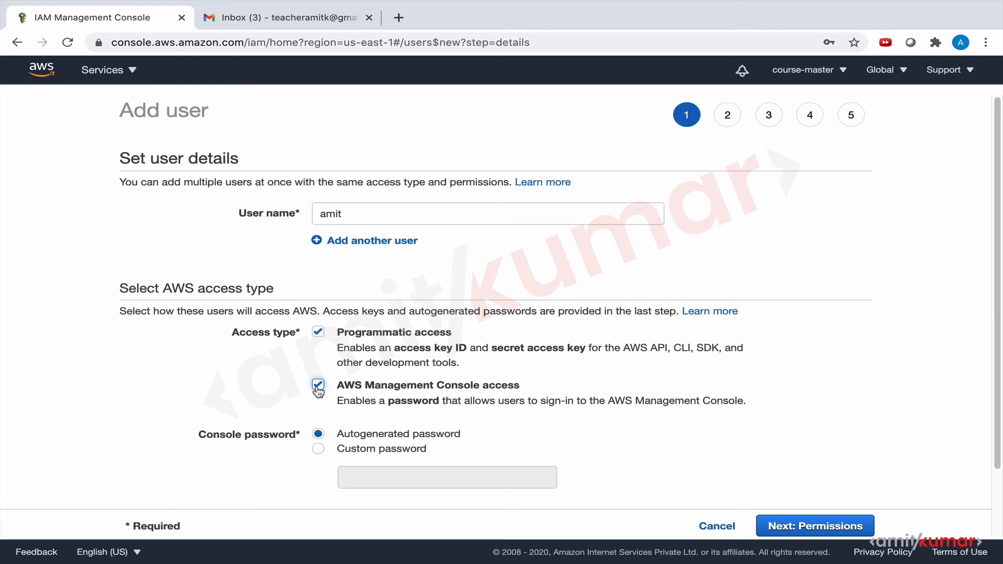
pyautogui.click(841, 533)
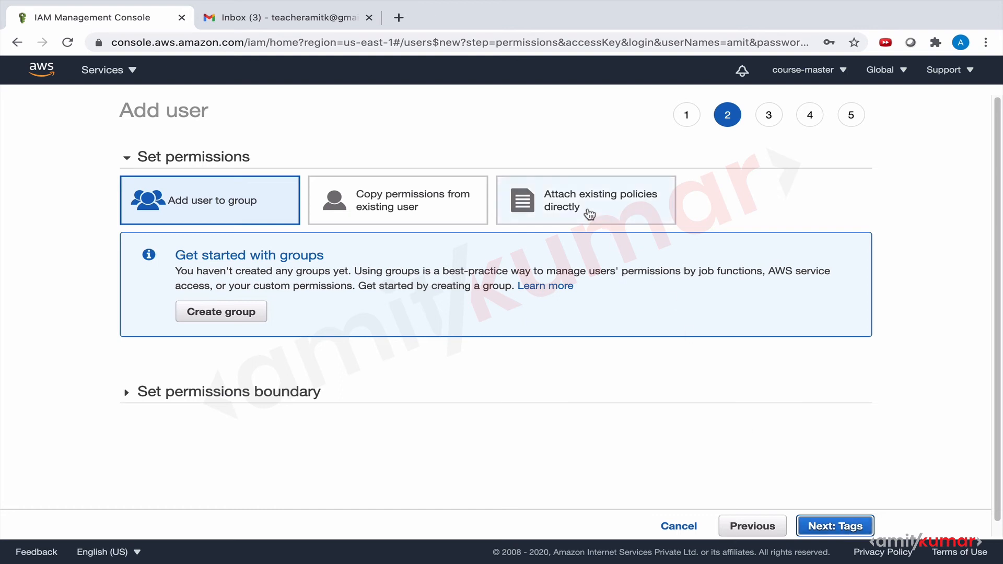
# Step: Attach the existing AdministratorAccess policy directly to the user and continue to the review without adding tags
pyautogui.click(589, 214)
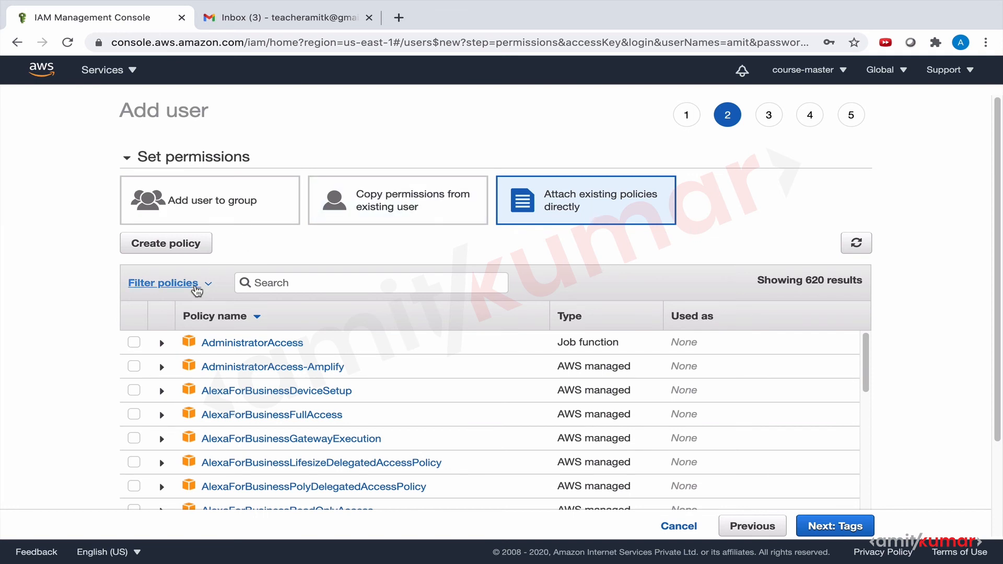
pyautogui.click(134, 342)
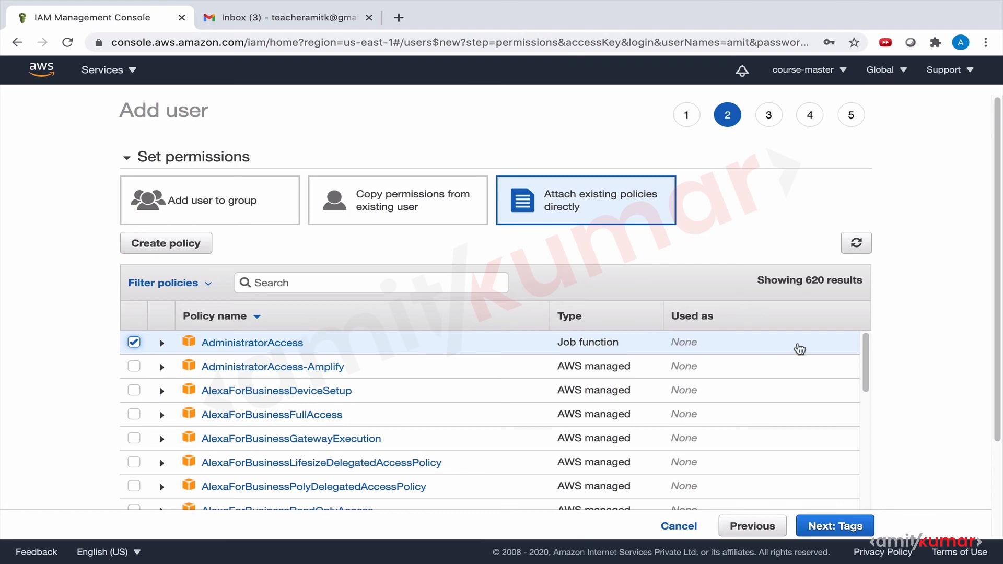
pyautogui.click(831, 527)
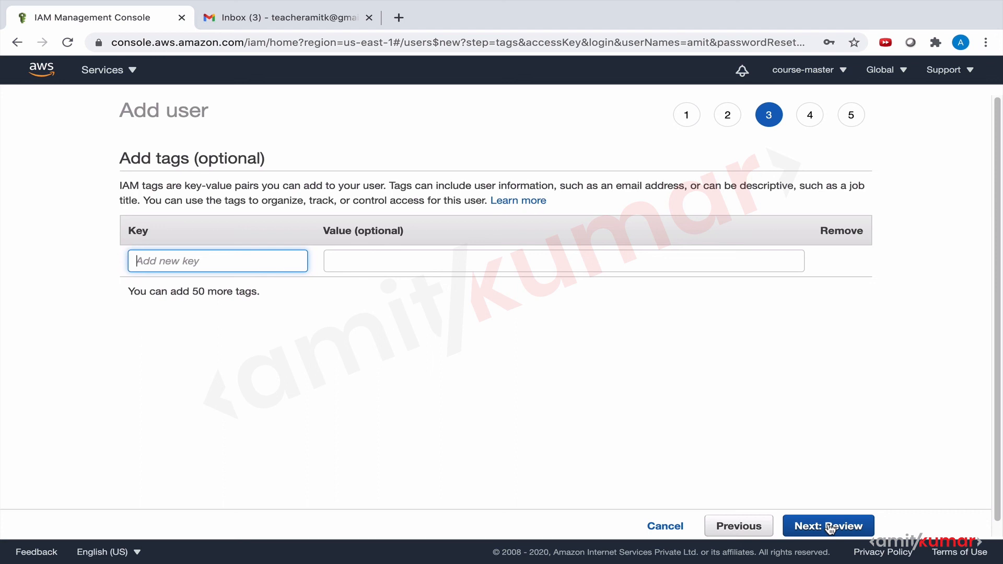
pyautogui.click(830, 528)
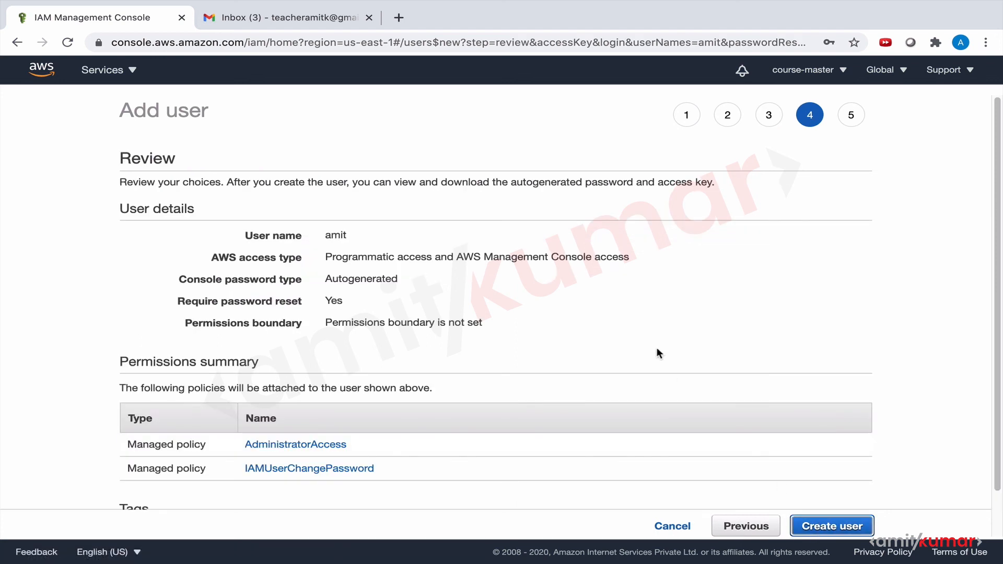
# Step: Review the user details and permissions, create the user and download its credentials as a .csv file
pyautogui.scroll(-2, 657, 352)
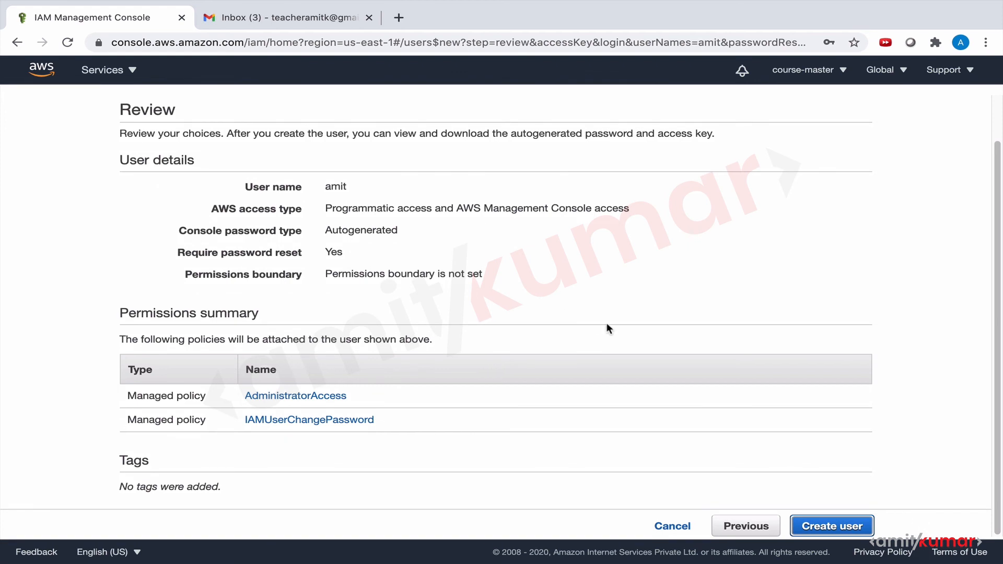
pyautogui.click(832, 527)
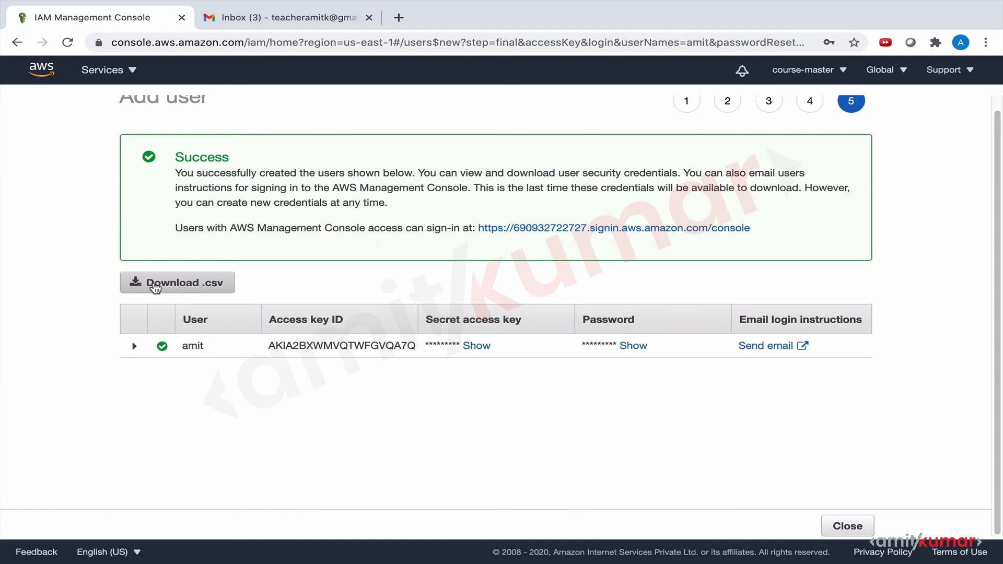
pyautogui.click(159, 287)
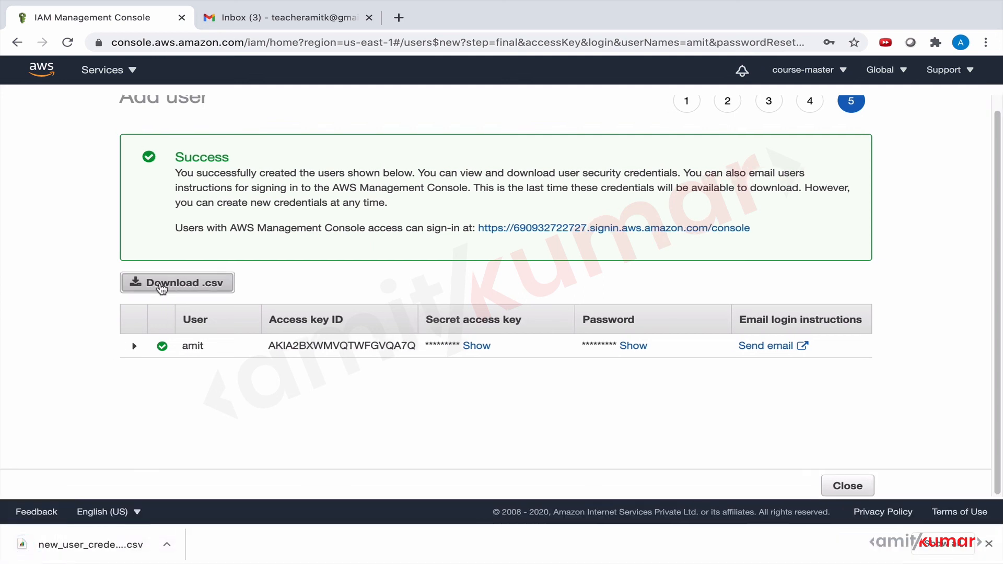